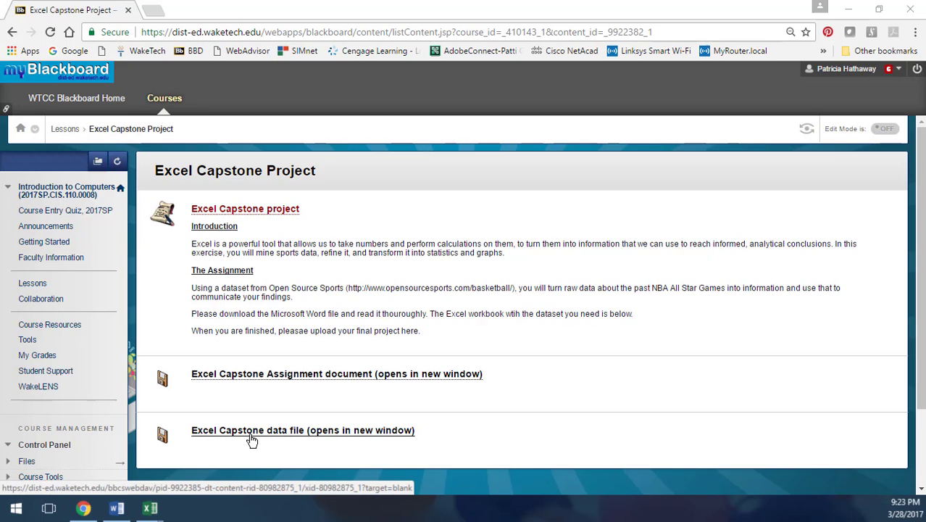
# Step: Switch to the Word assignment document and read the Part one: Player Profiles instructions, checking the course page for the downloads
pyautogui.click(116, 508)
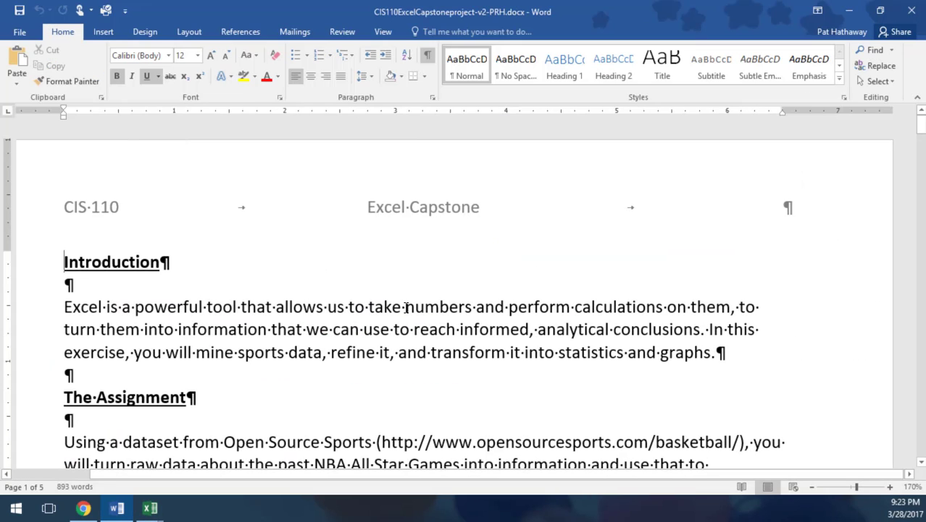
pyautogui.scroll(-3, 406, 307)
pyautogui.scroll(-2, 406, 308)
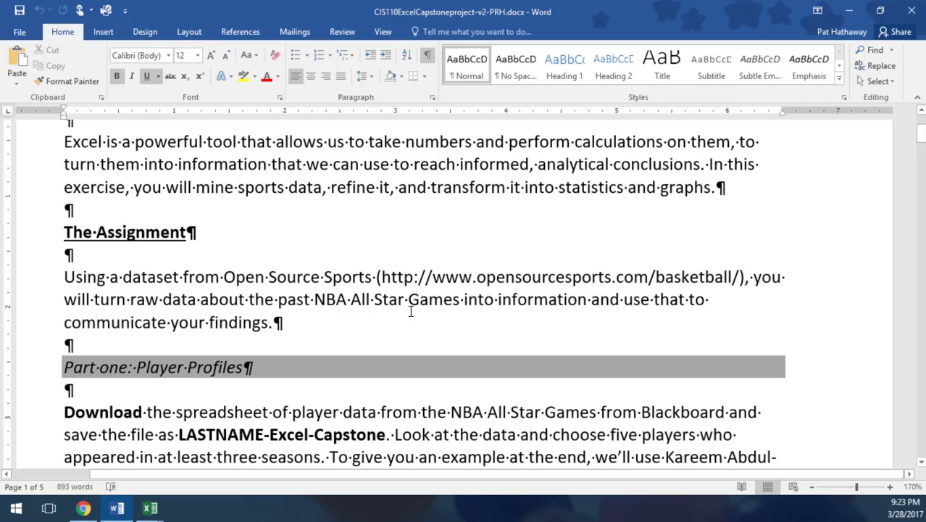
pyautogui.scroll(-2, 410, 311)
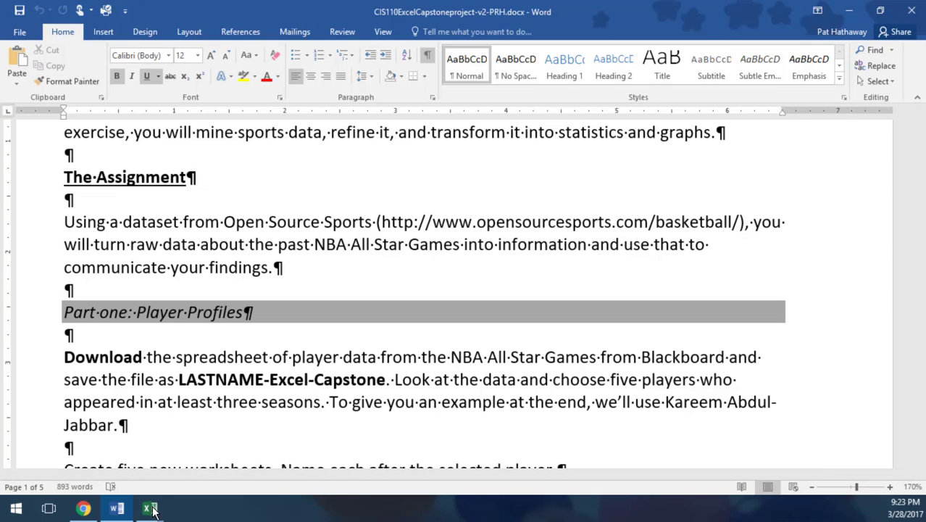
pyautogui.click(84, 508)
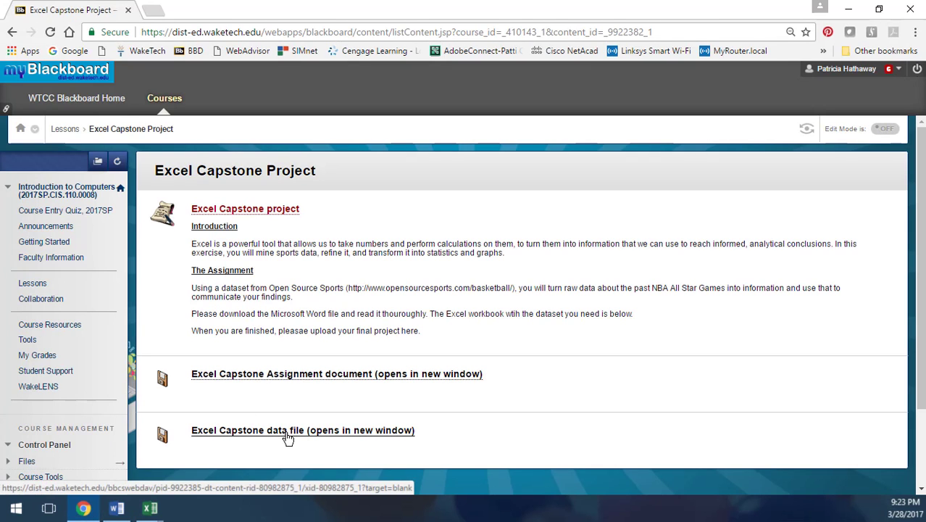
pyautogui.click(117, 508)
pyautogui.scroll(-3, 334, 337)
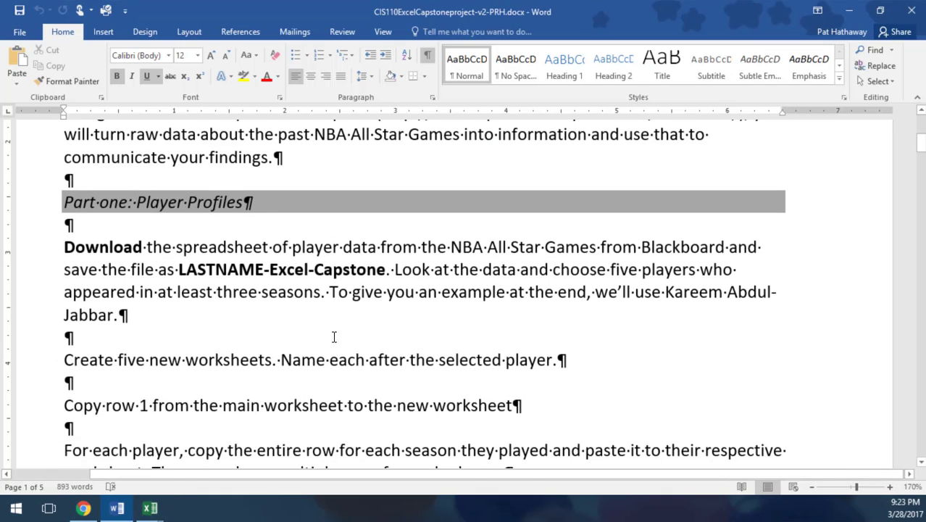
pyautogui.scroll(2, 334, 337)
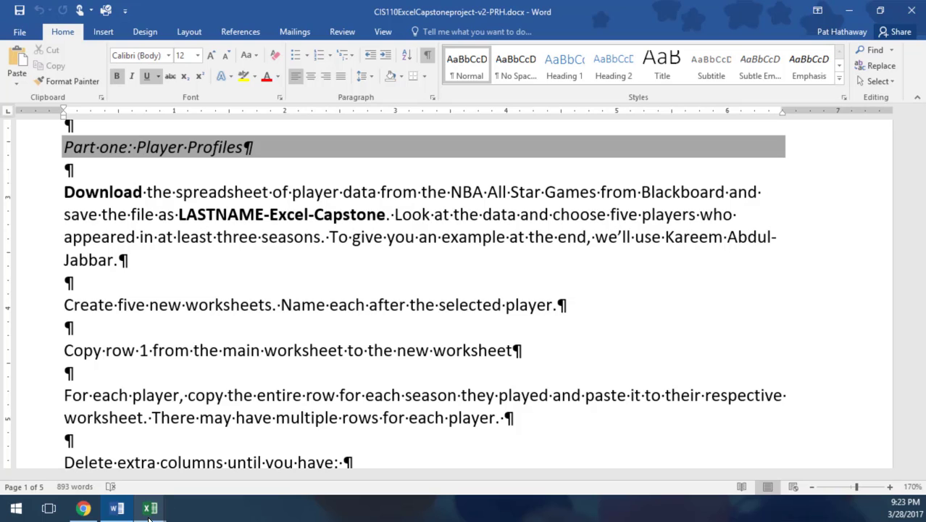
# Step: Switch to the CIS110ExcelCapstoneDataFileFINAL-Video workbook in Excel and examine the Main Collection rows for players with at least three seasons
pyautogui.moveTo(150, 508)
pyautogui.click(186, 431)
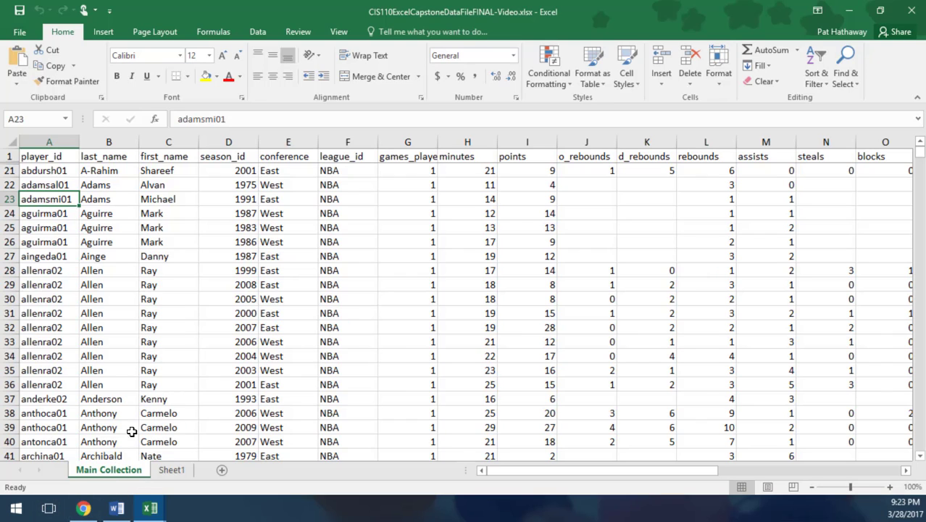
pyautogui.scroll(-8, 224, 275)
pyautogui.scroll(-16, 224, 275)
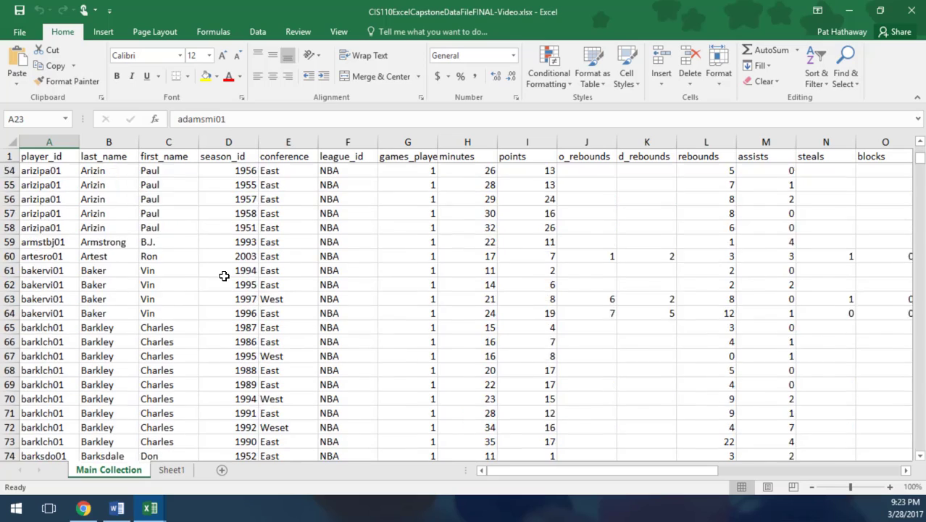
pyautogui.scroll(-12, 224, 275)
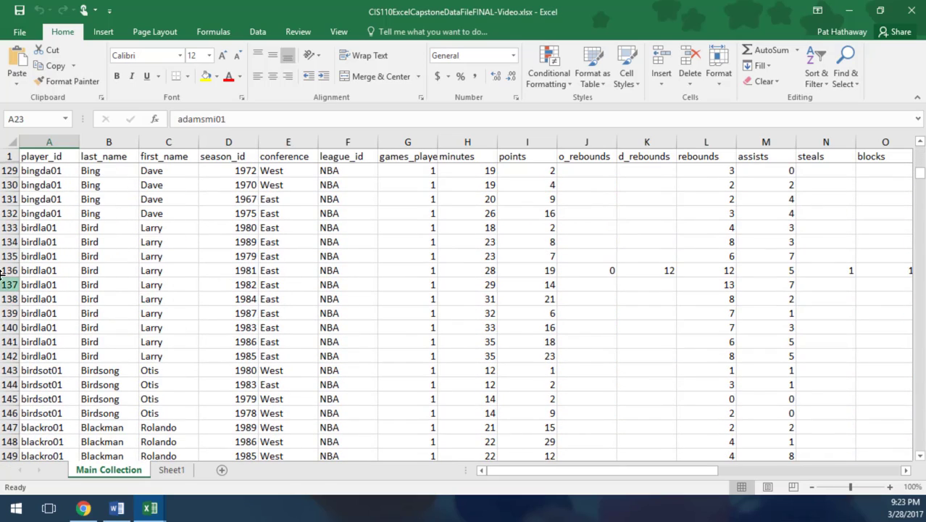
pyautogui.scroll(5, 49, 241)
pyautogui.scroll(20, 74, 269)
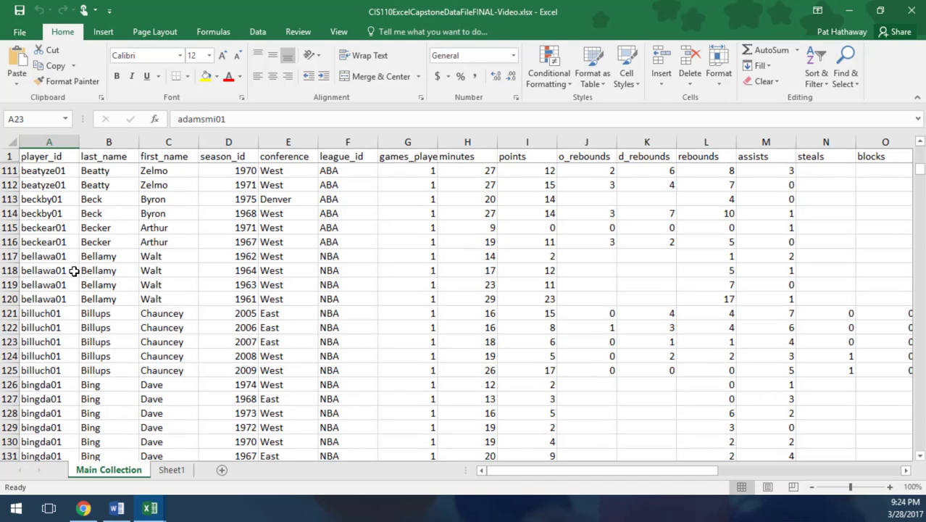
pyautogui.scroll(8, 73, 269)
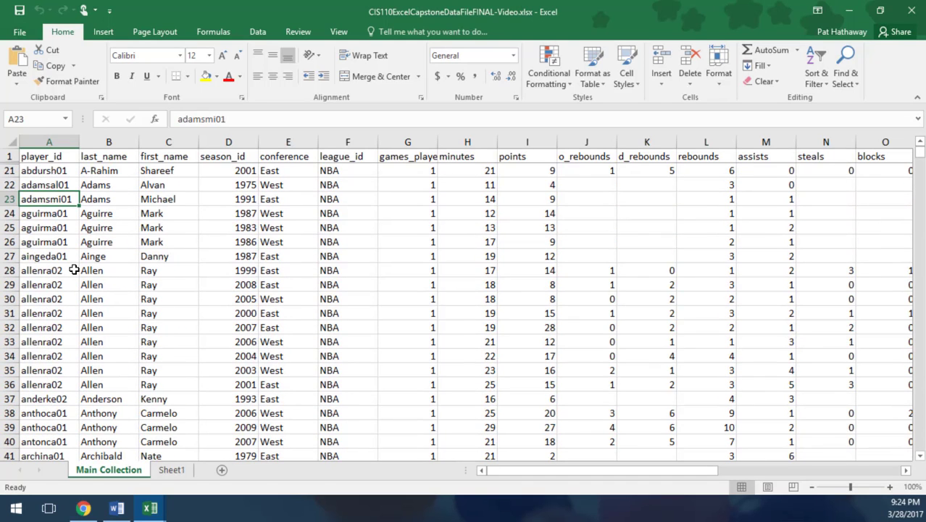
# Step: Copy header row 1 from the Main Collection sheet into row 1 of Sheet1
pyautogui.click(6, 156)
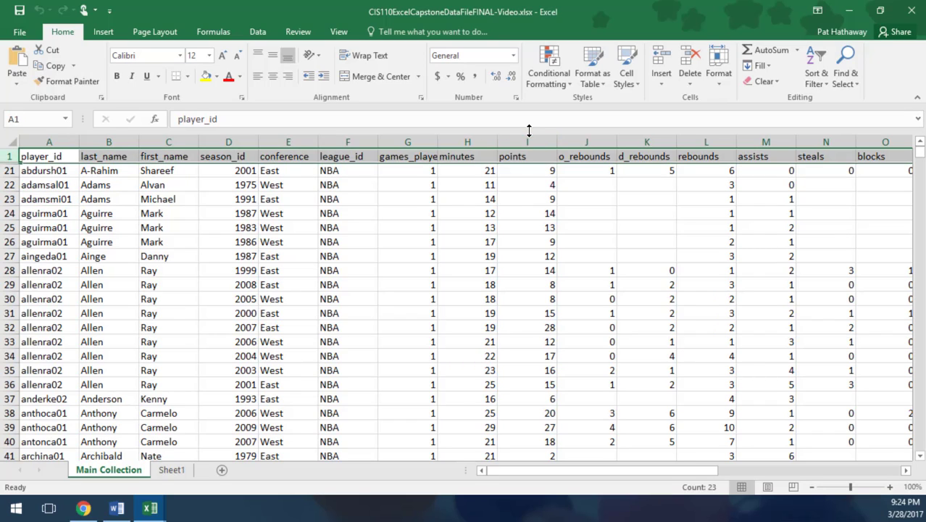
pyautogui.hotkey('ctrl', 'c')
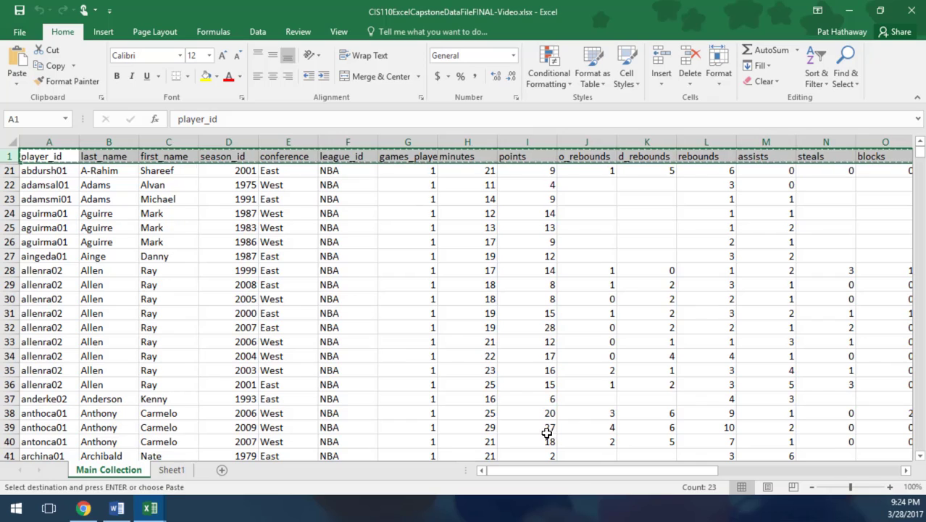
pyautogui.click(172, 470)
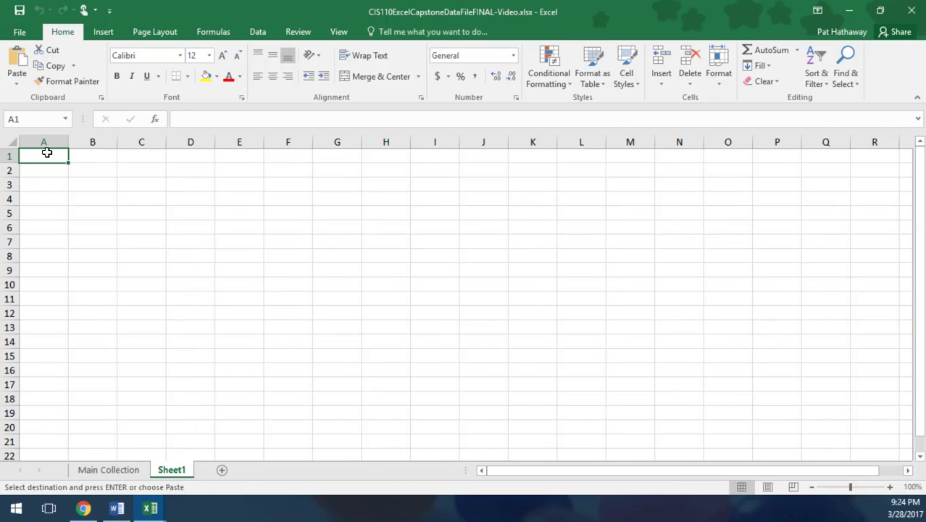
pyautogui.hotkey('ctrl', 'v')
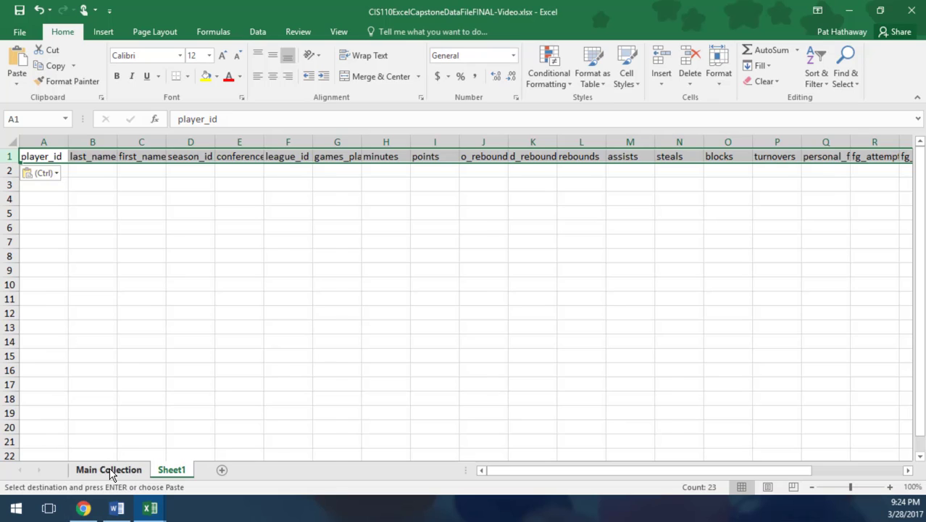
# Step: Copy all of Ray Allen's season rows, 28 to 36, from Main Collection into Sheet1 starting at cell A2
pyautogui.click(108, 470)
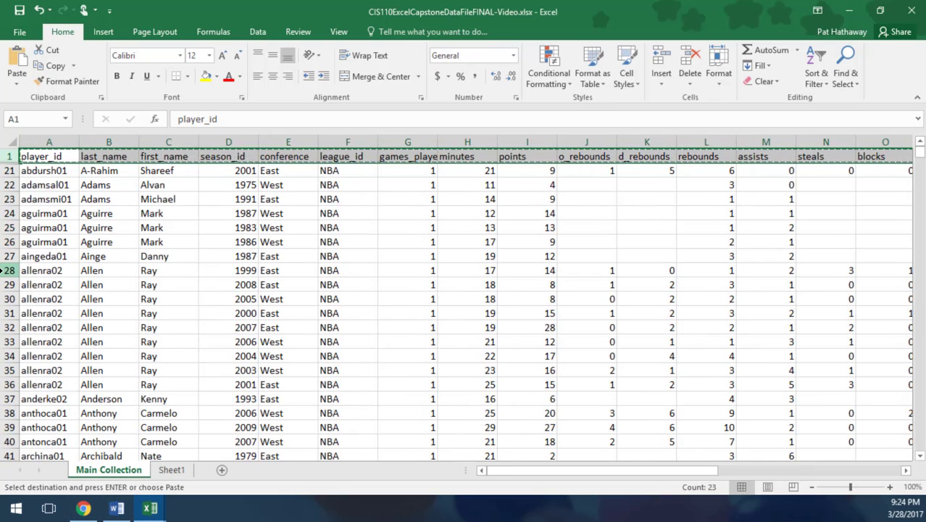
pyautogui.moveTo(7, 270); pyautogui.dragTo(14, 384)
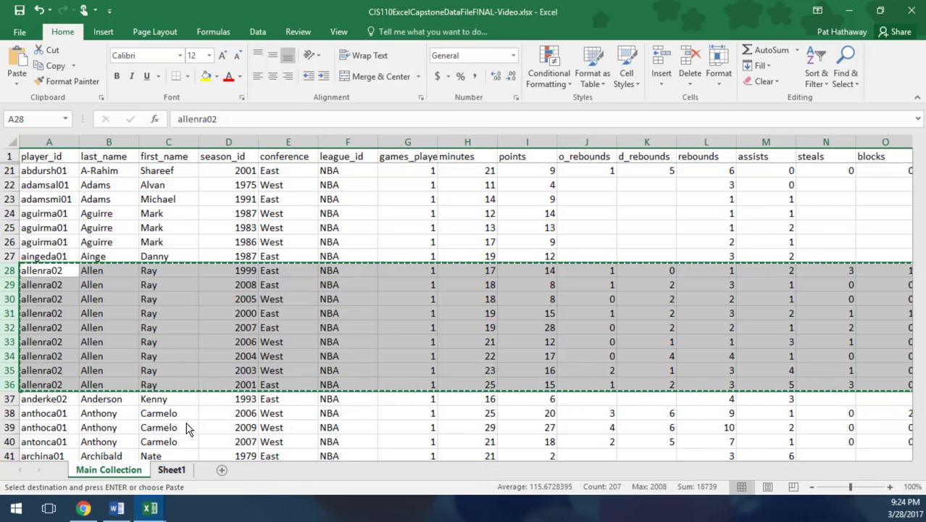
pyautogui.hotkey('ctrl', 'pagedown')
pyautogui.click(34, 171)
pyautogui.hotkey('ctrl', 'v')
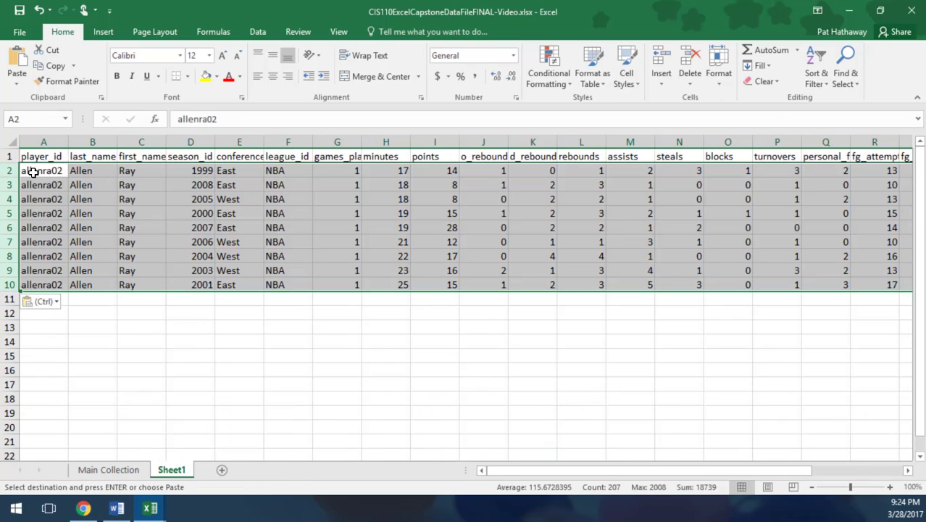
pyautogui.click(221, 384)
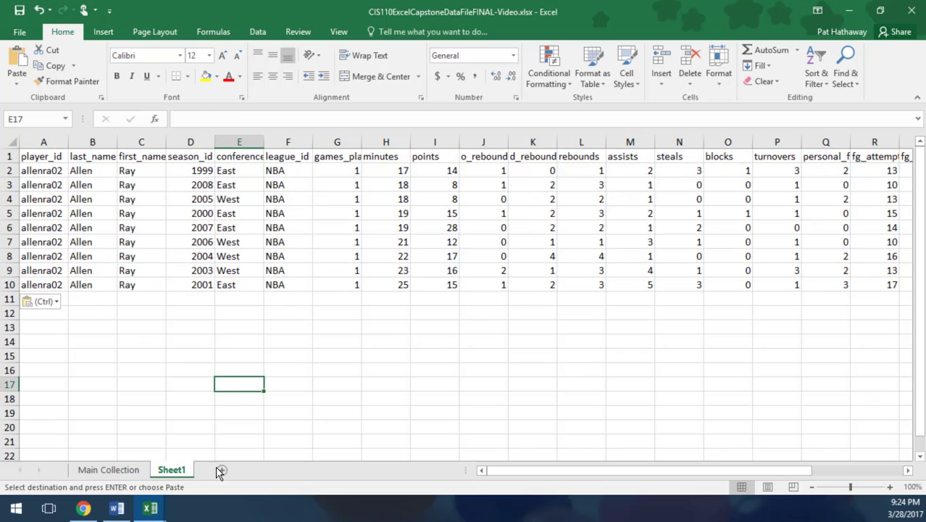
pyautogui.doubleClick(173, 471)
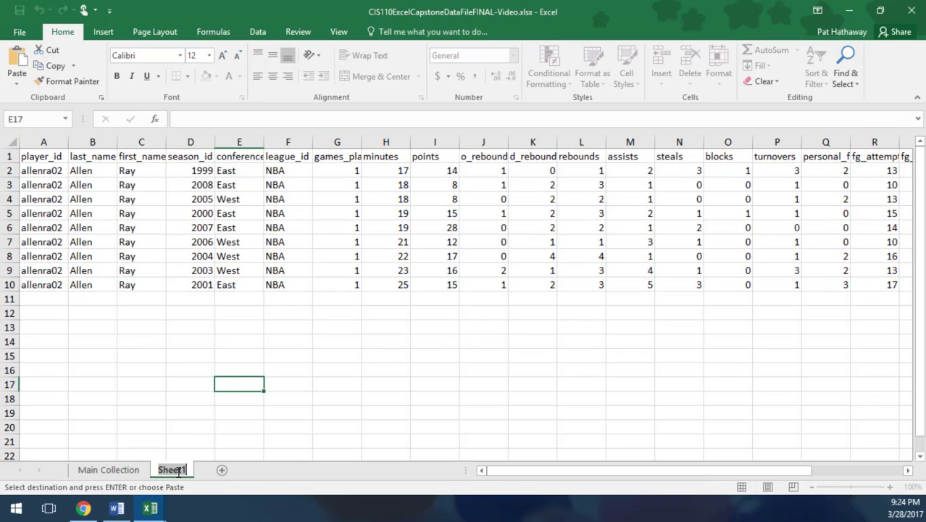
pyautogui.write('Ray')
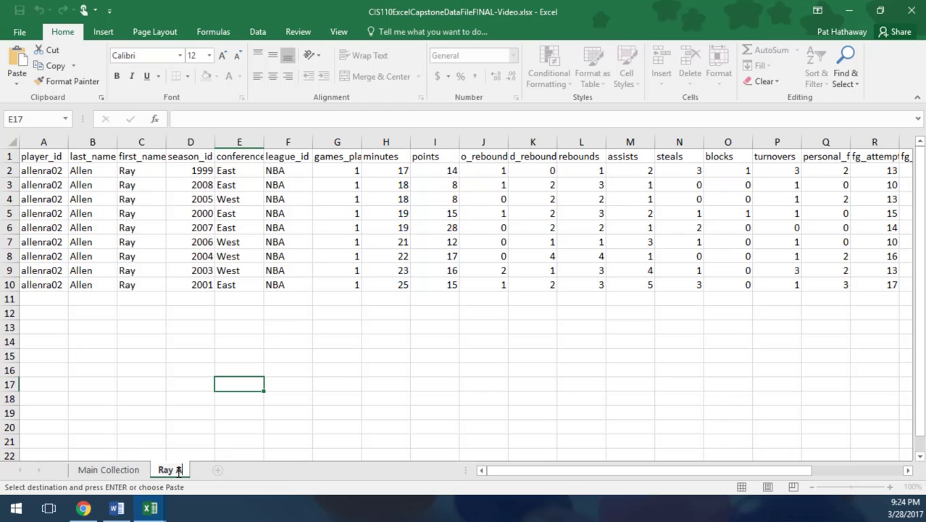
pyautogui.write(' Allen')
pyautogui.click(392, 313)
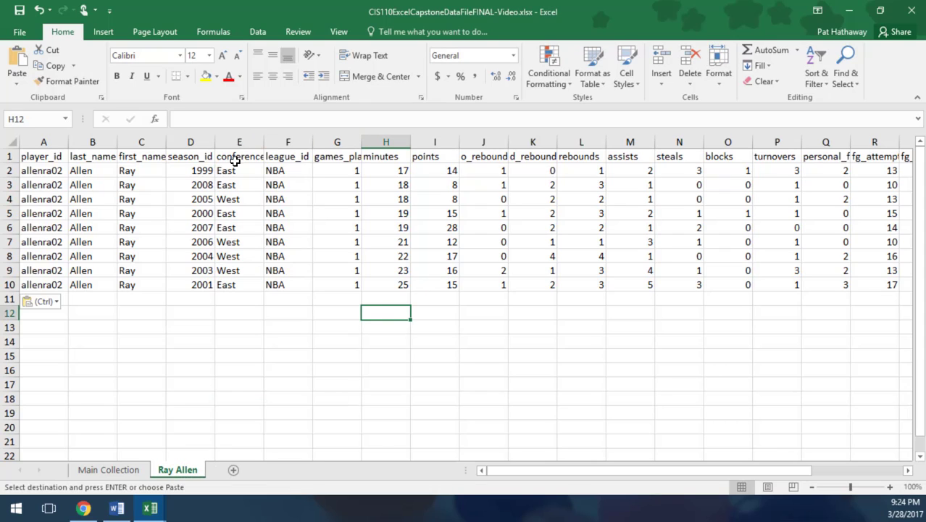
# Step: Check the Word document's list of columns to keep, and delete the player_id column from the Ray Allen sheet in Excel
pyautogui.click(45, 141)
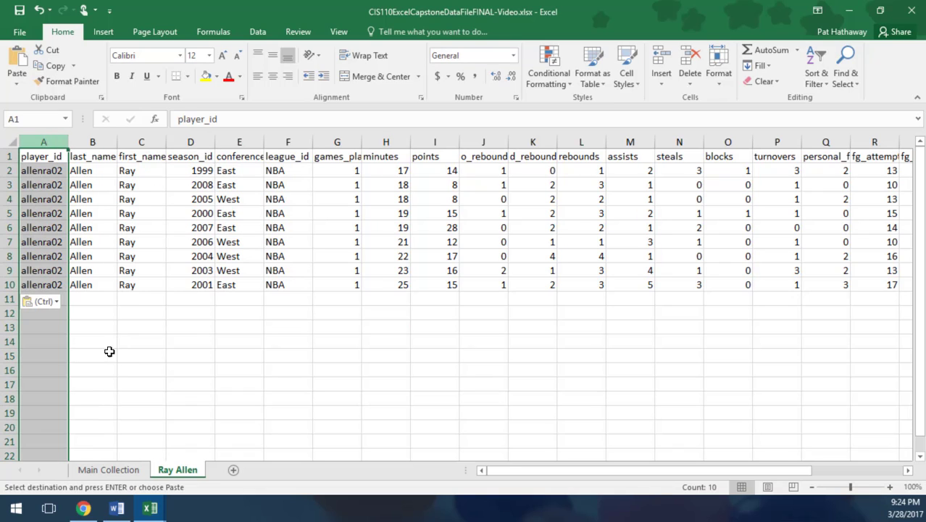
pyautogui.click(117, 508)
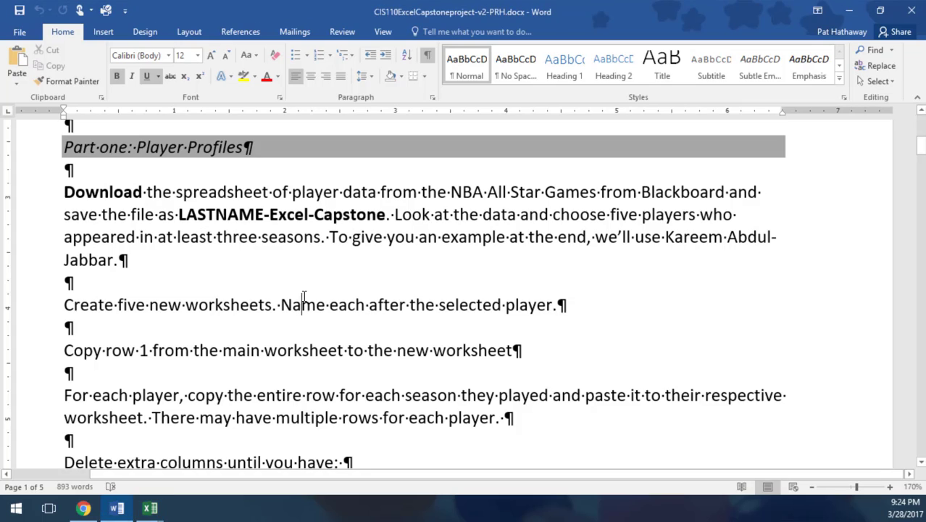
pyautogui.scroll(-4, 304, 297)
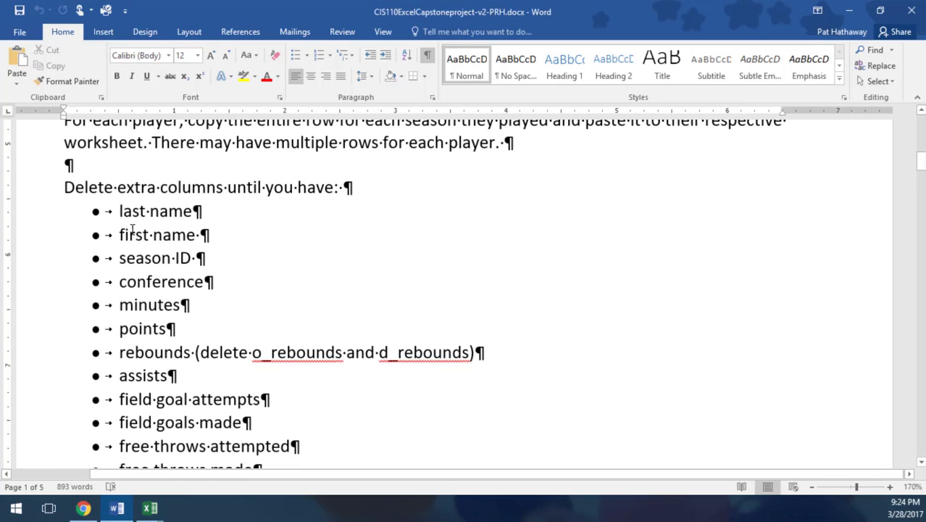
pyautogui.scroll(-1, 180, 317)
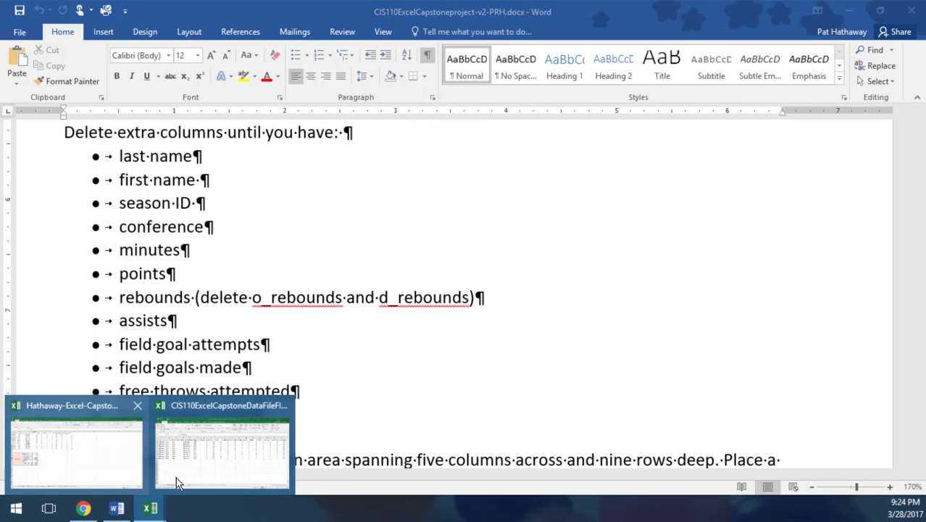
pyautogui.click(176, 478)
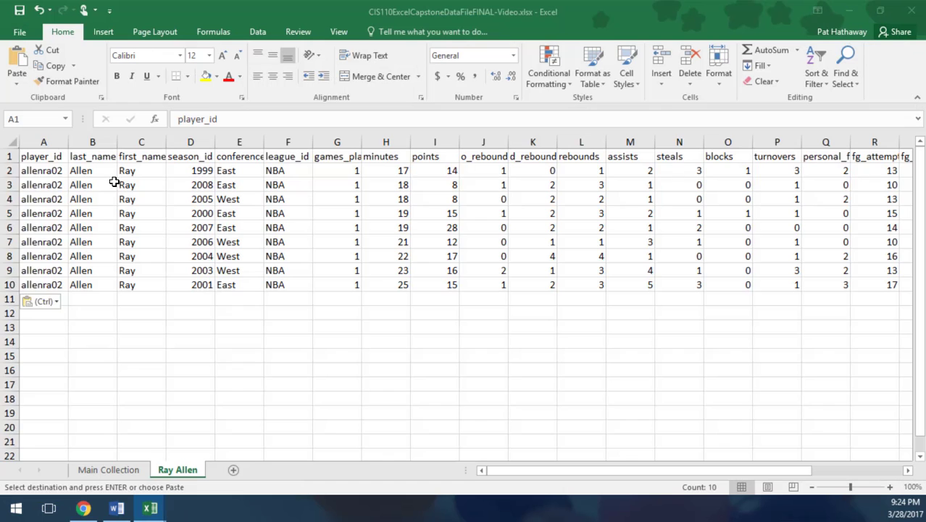
pyautogui.rightClick(45, 143)
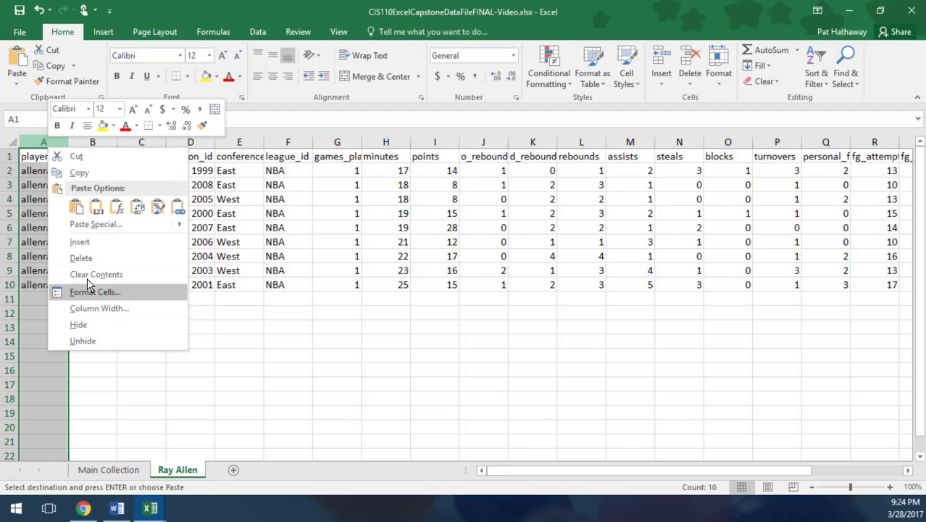
pyautogui.click(80, 257)
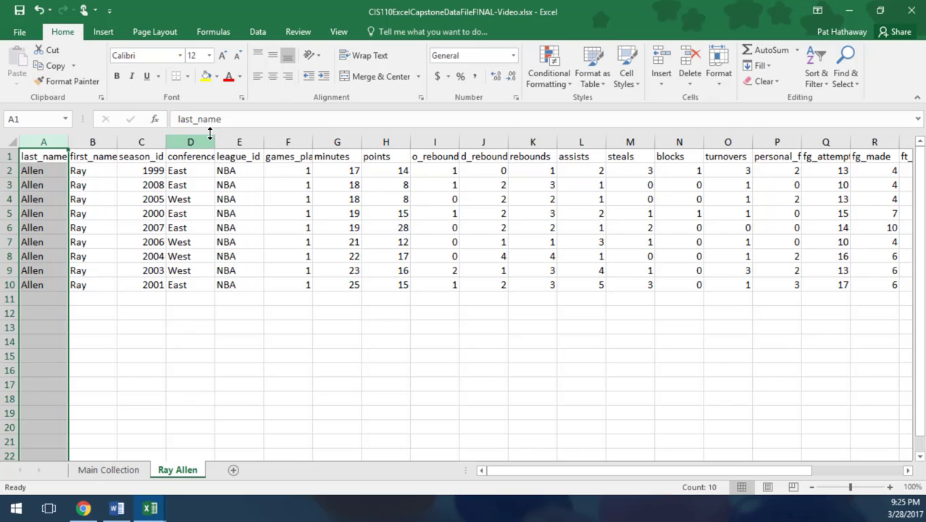
# Step: Delete the league_id column from the Ray Allen sheet
pyautogui.click(247, 144)
pyautogui.rightClick(244, 139)
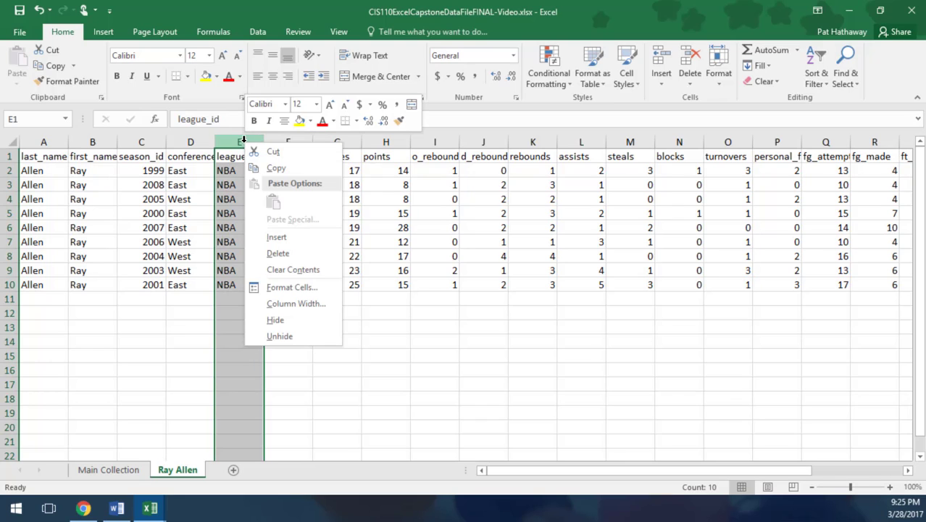
pyautogui.click(276, 253)
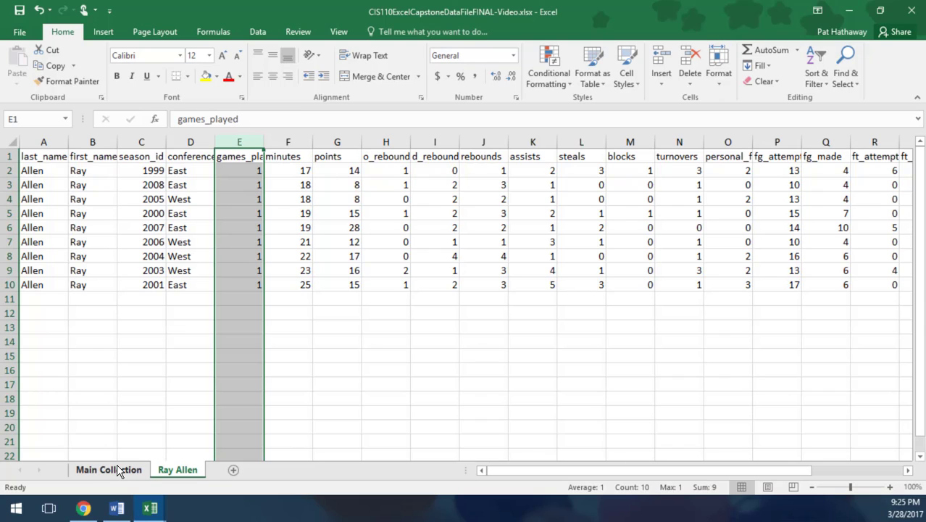
# Step: Switch to the Word instructions and read the columns to keep, the bordered area and the cell-merging requirements
pyautogui.click(117, 508)
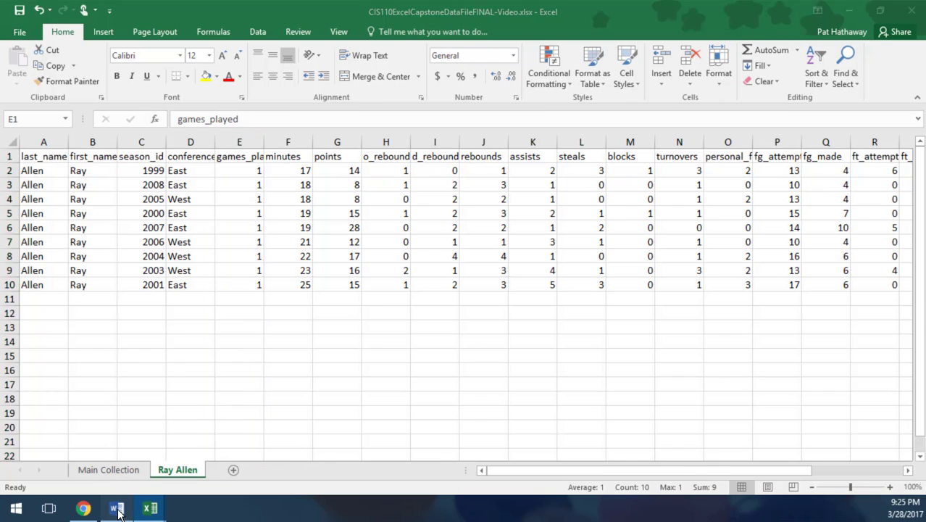
pyautogui.scroll(-7, 238, 269)
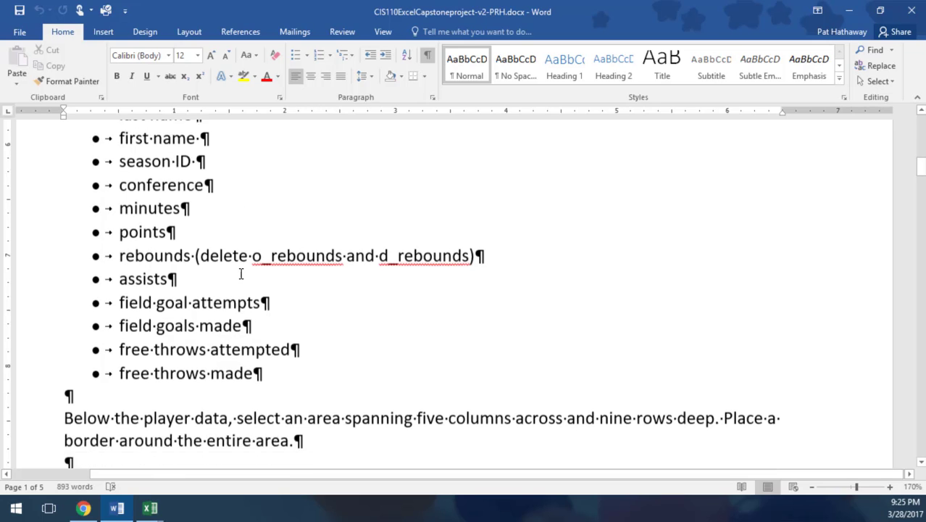
pyautogui.scroll(-2, 215, 244)
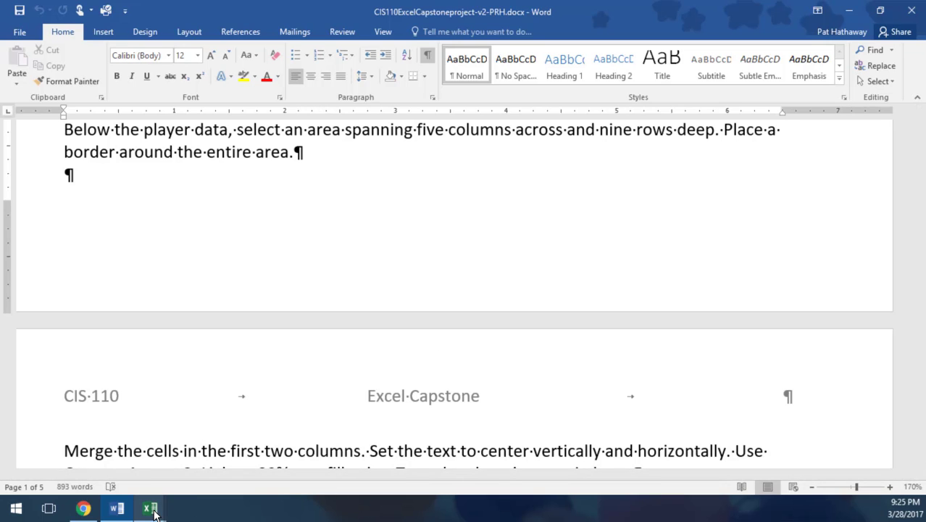
pyautogui.scroll(-5, 374, 285)
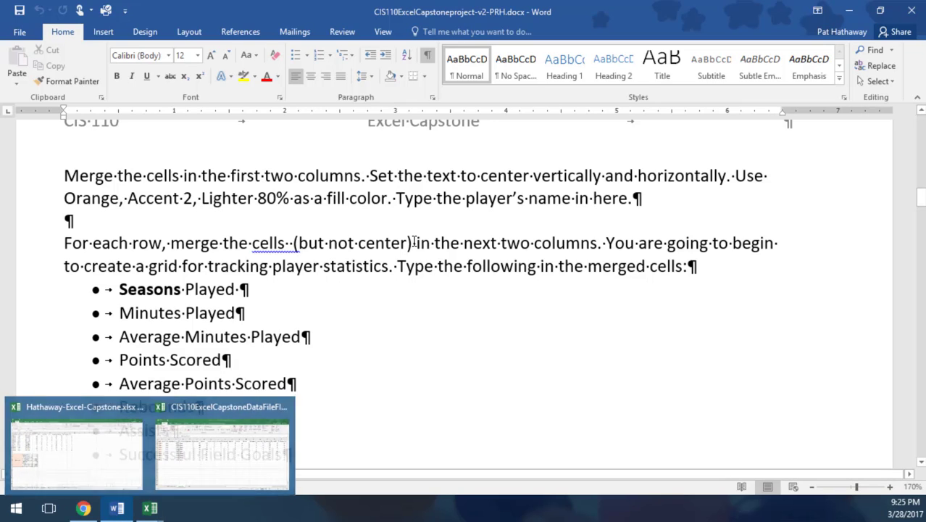
# Step: Switch to the completed capstone workbook in Excel and examine the merged name cell and statistics grid on the Kobe Bryant sheet
pyautogui.moveTo(150, 508)
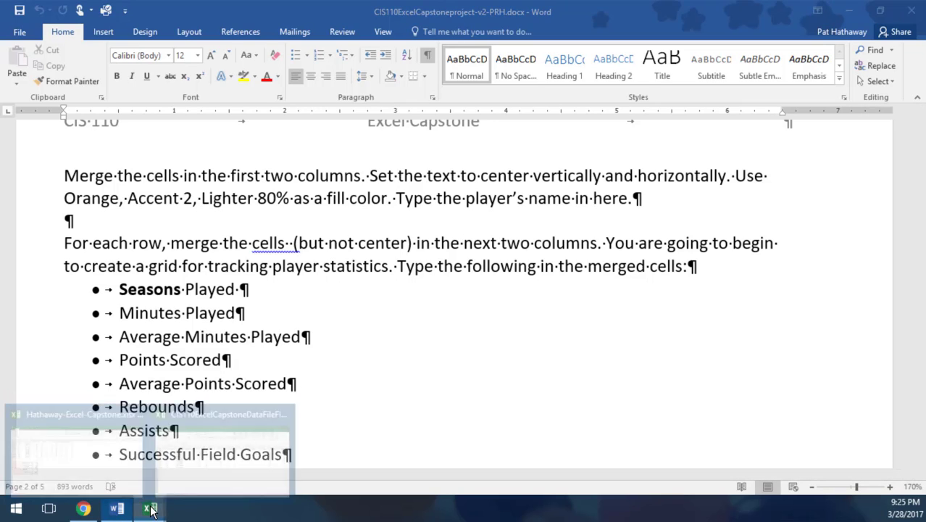
pyautogui.moveTo(219, 469)
pyautogui.click(61, 471)
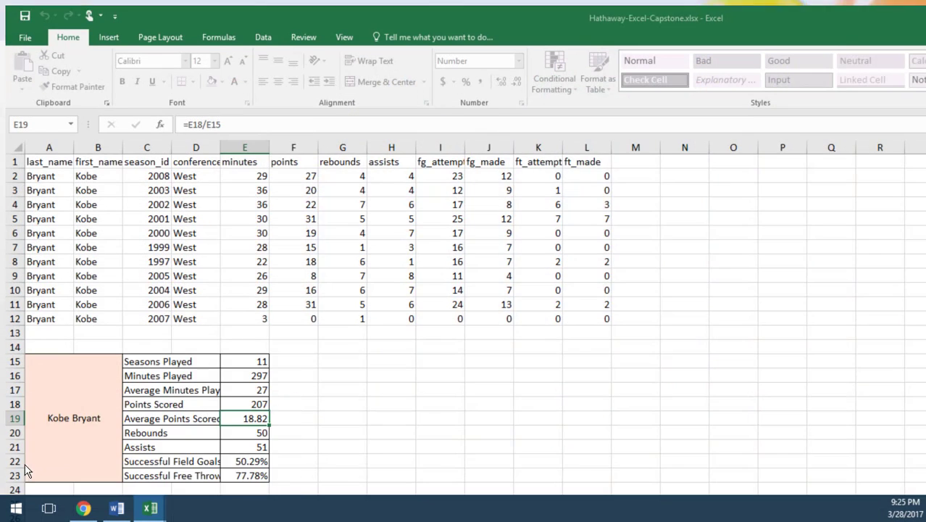
pyautogui.scroll(-3, 220, 321)
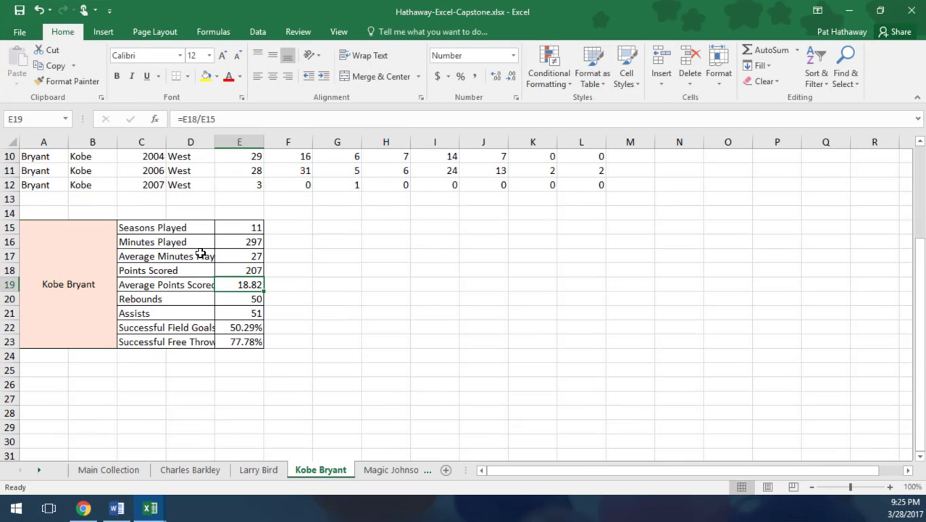
pyautogui.click(70, 244)
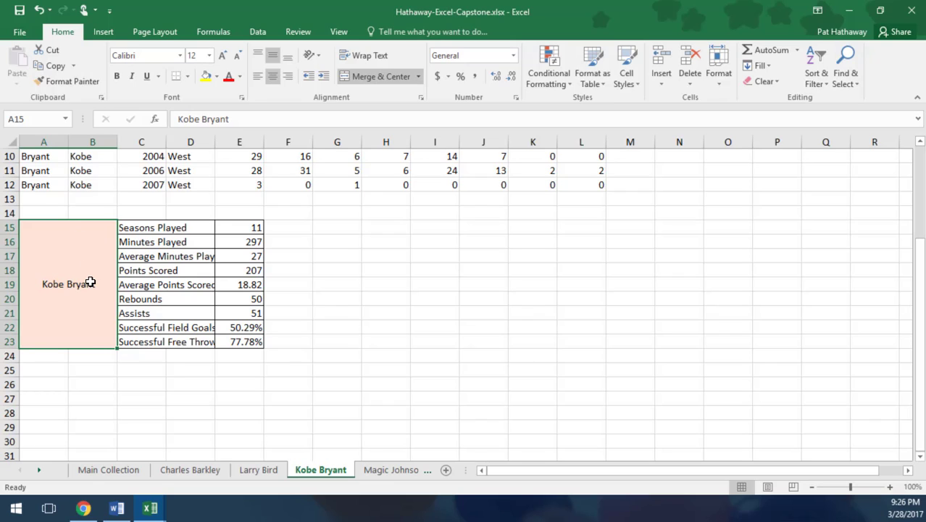
pyautogui.click(155, 229)
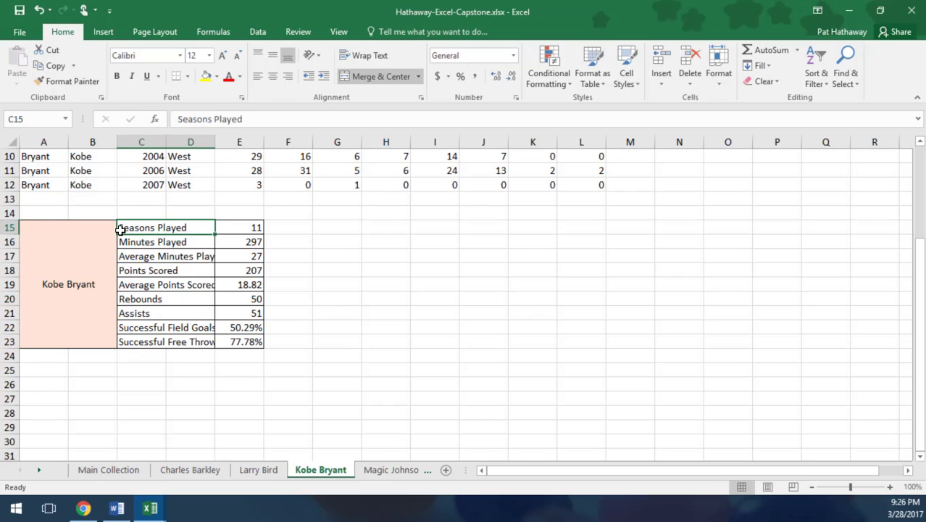
pyautogui.moveTo(141, 211); pyautogui.dragTo(194, 211)
pyautogui.click(138, 228)
pyautogui.scroll(3, 299, 395)
pyautogui.scroll(-1, 279, 282)
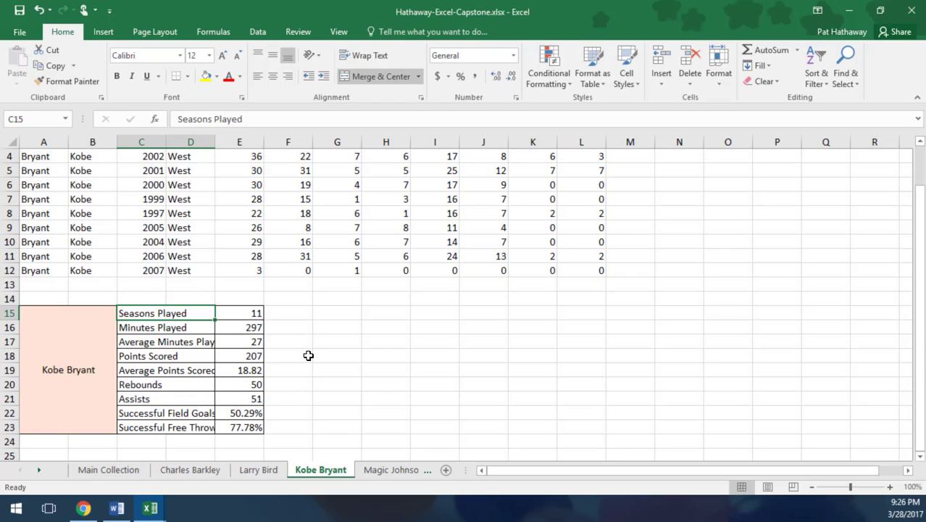
# Step: Open the Player Comparison worksheet and examine how its header row and player table are laid out
pyautogui.click(39, 470)
pyautogui.click(38, 471)
pyautogui.click(39, 471)
pyautogui.click(37, 471)
pyautogui.click(37, 471)
pyautogui.click(36, 471)
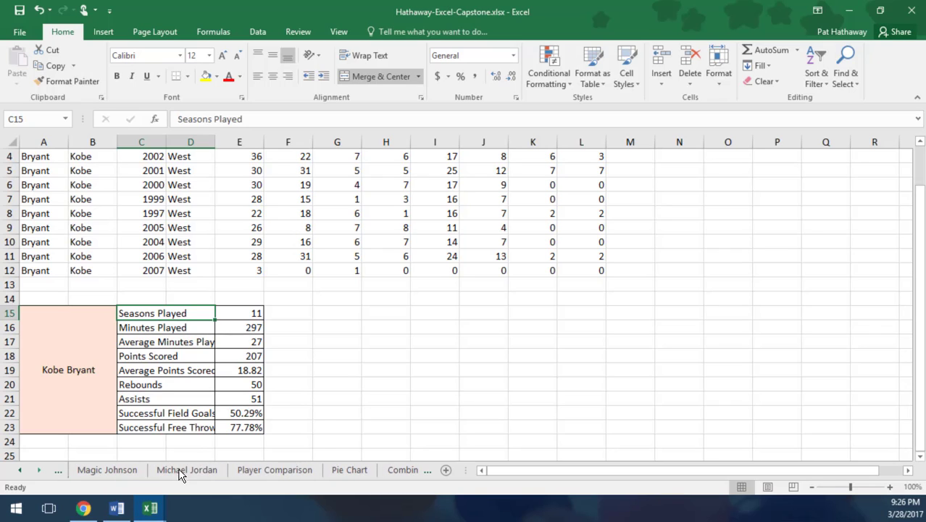
pyautogui.click(271, 471)
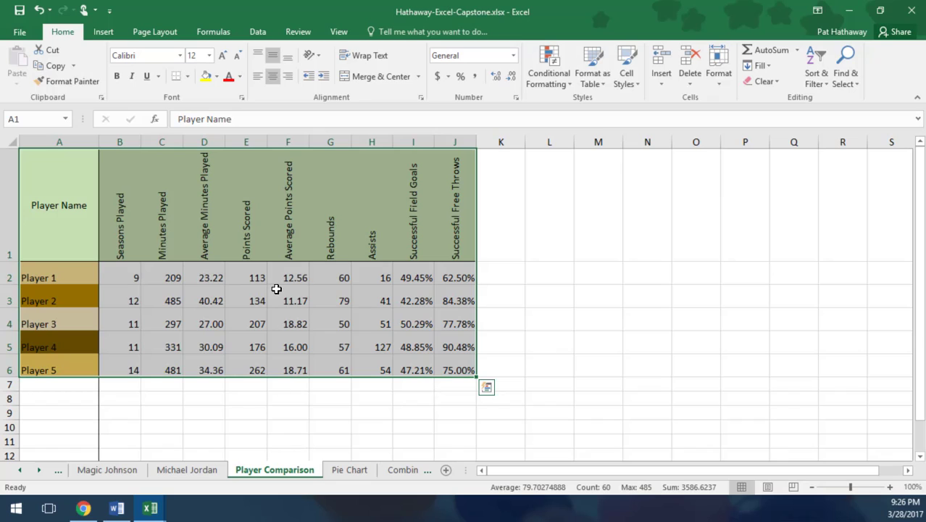
pyautogui.click(66, 197)
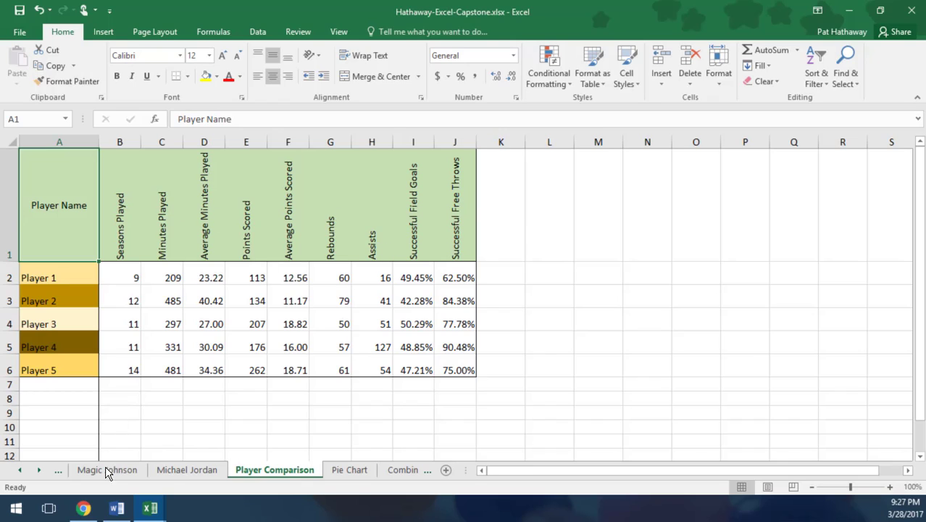
# Step: Return to the first player profiles and open the Charles Barkley worksheet to examine its data and statistics grid
pyautogui.click(22, 471)
pyautogui.click(22, 471)
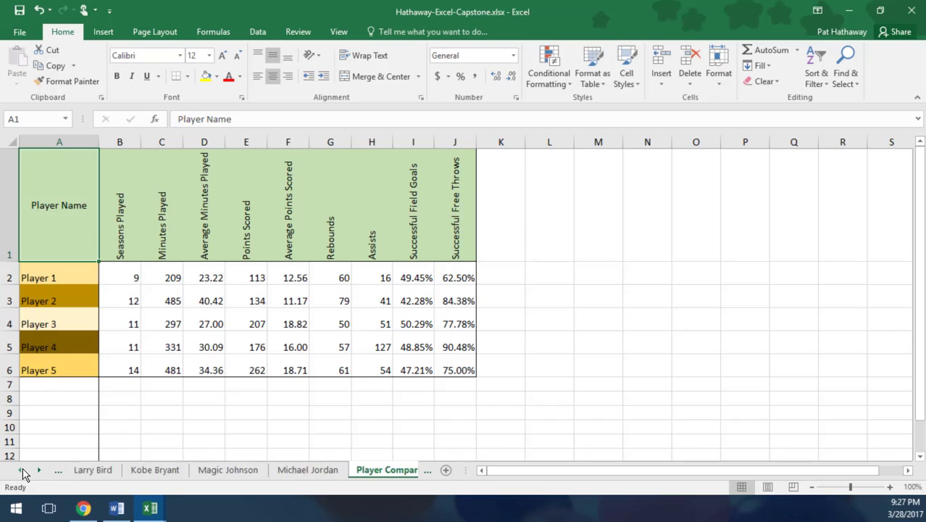
pyautogui.click(21, 471)
pyautogui.click(22, 471)
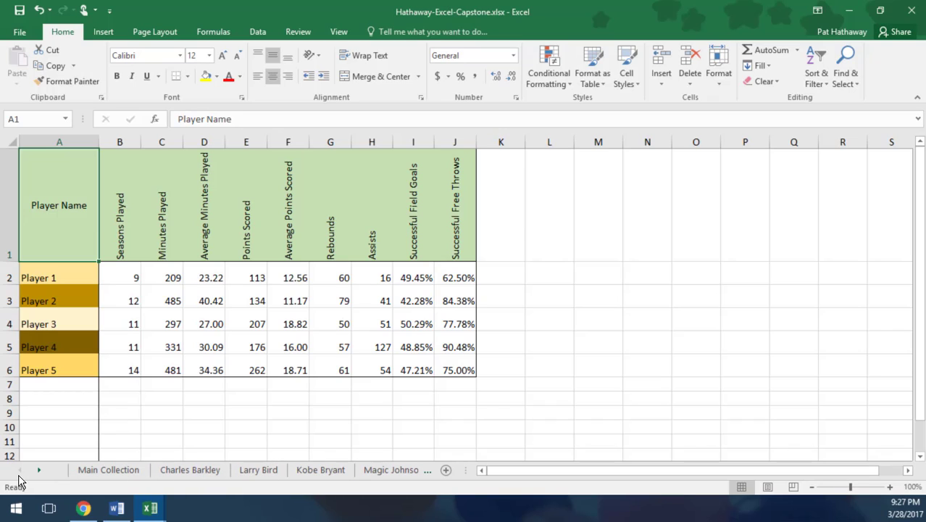
pyautogui.click(39, 471)
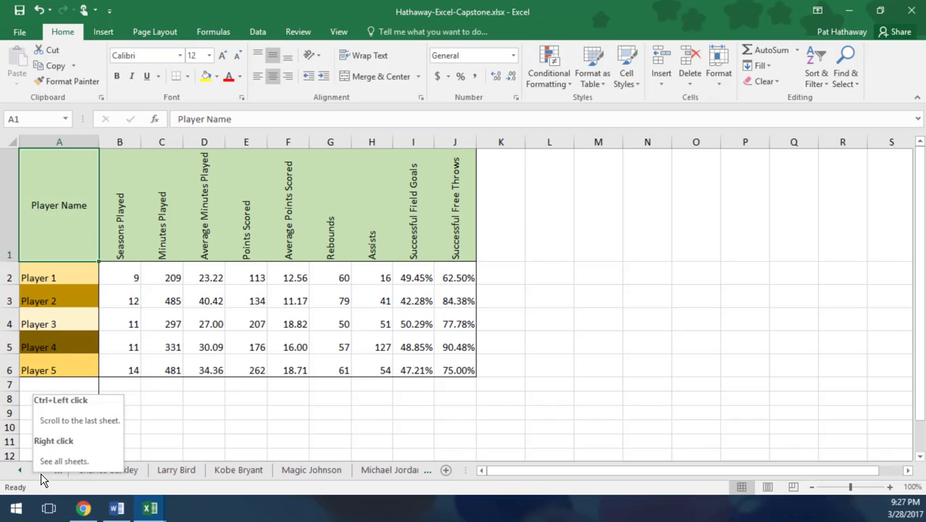
pyautogui.click(26, 472)
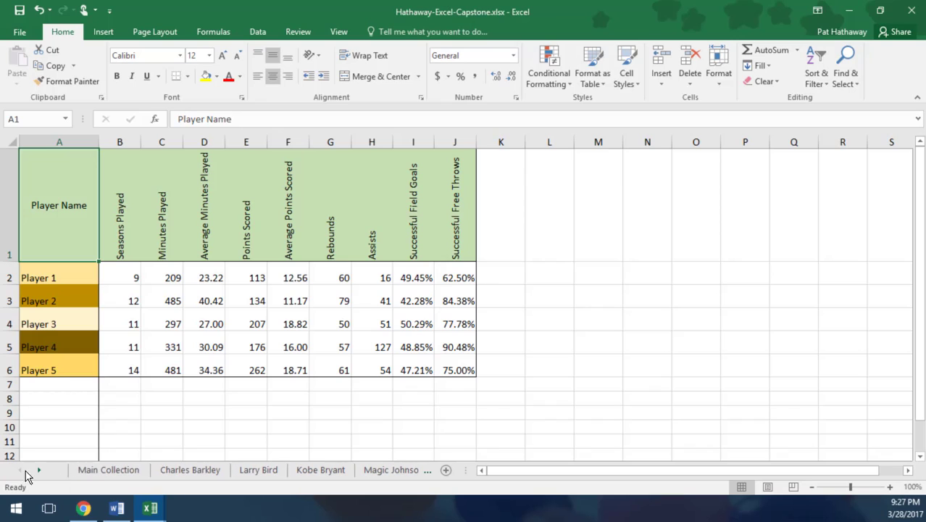
pyautogui.click(216, 471)
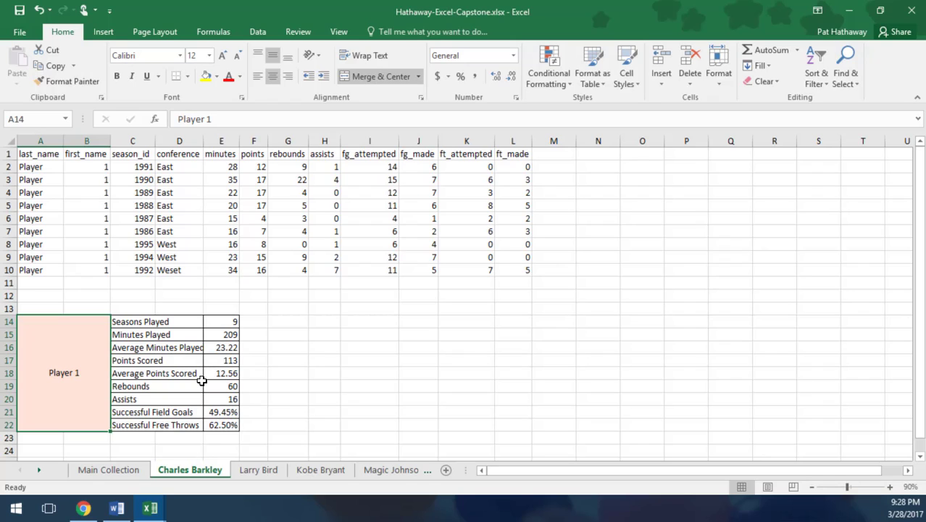
# Step: Review the Player Comparison worksheet again and open the Pie Chart worksheet to examine the example chart
pyautogui.click(40, 470)
pyautogui.click(39, 470)
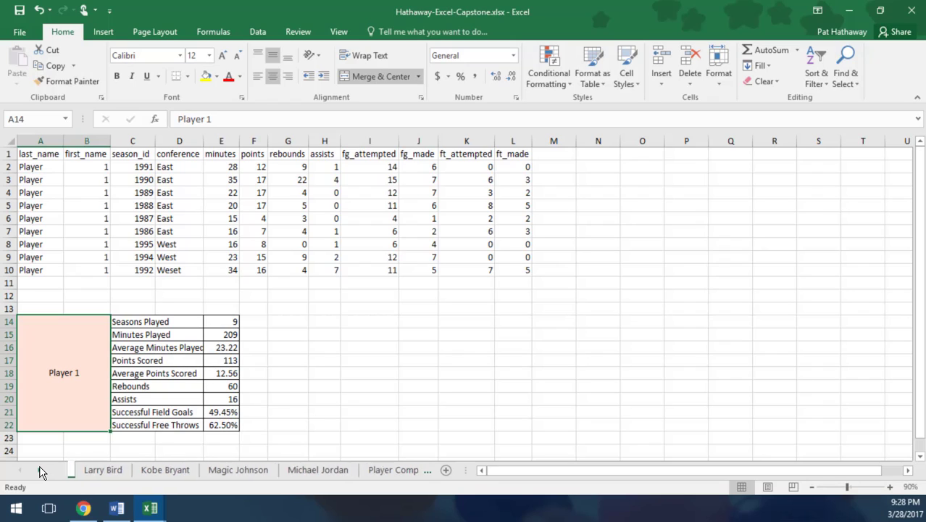
pyautogui.click(39, 471)
pyautogui.click(39, 470)
pyautogui.click(252, 471)
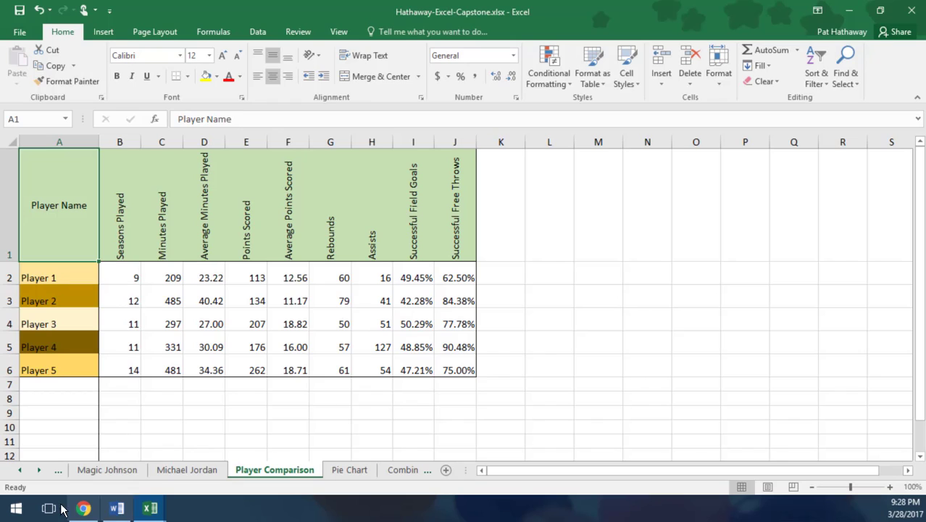
pyautogui.click(349, 470)
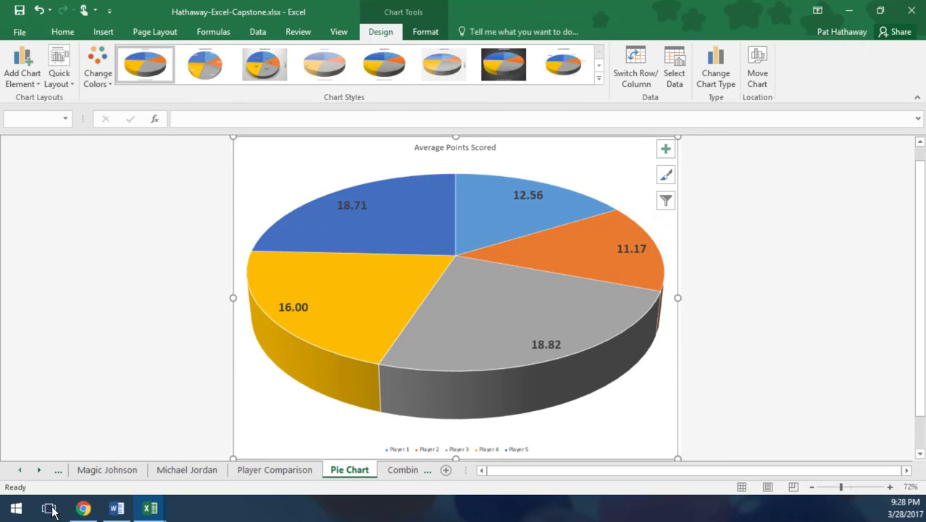
# Step: Switch to the Word instructions and read the statistics function, decimal and border requirements down to the sample player sheet
pyautogui.click(116, 508)
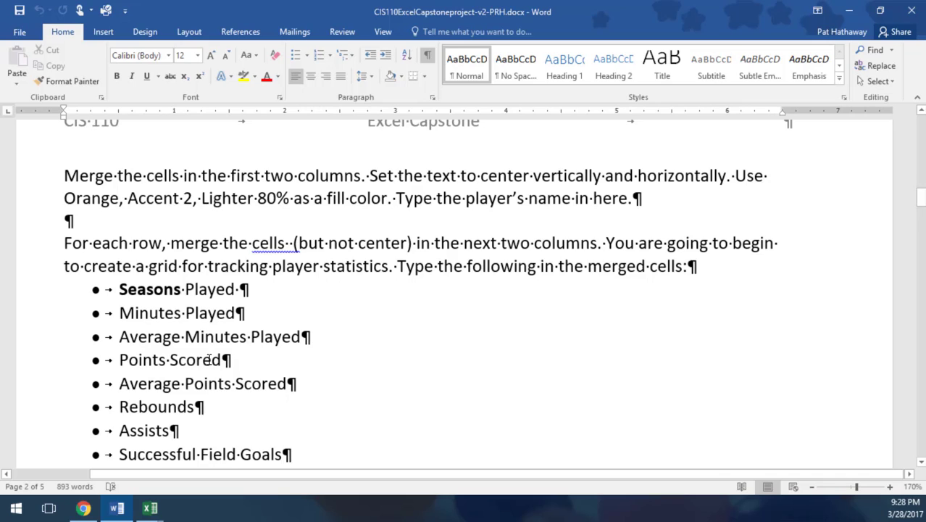
pyautogui.scroll(-4, 210, 359)
pyautogui.scroll(-1, 210, 371)
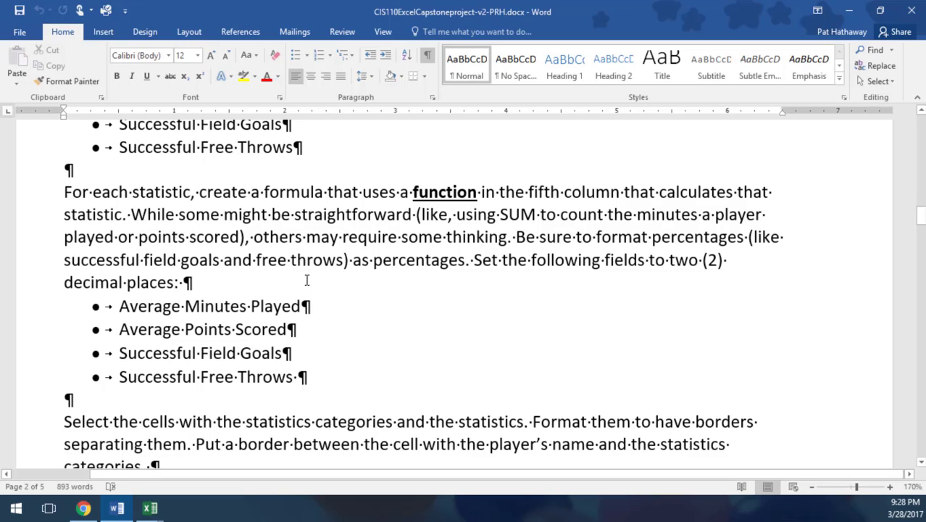
pyautogui.scroll(-5, 306, 280)
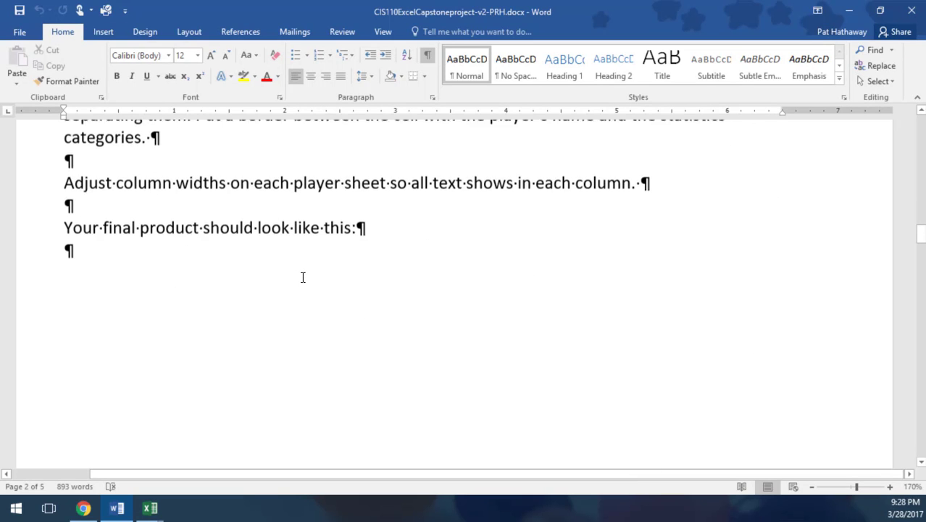
pyautogui.scroll(-10, 303, 277)
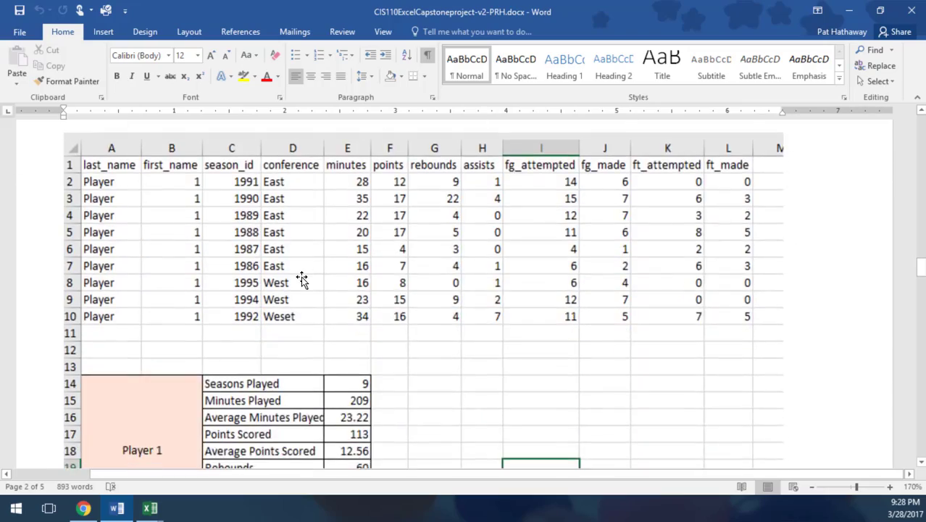
# Step: Read the player comparison formatting guidelines for orientation, alignment, column widths, row heights, fills, borders and percentages
pyautogui.scroll(-10, 302, 277)
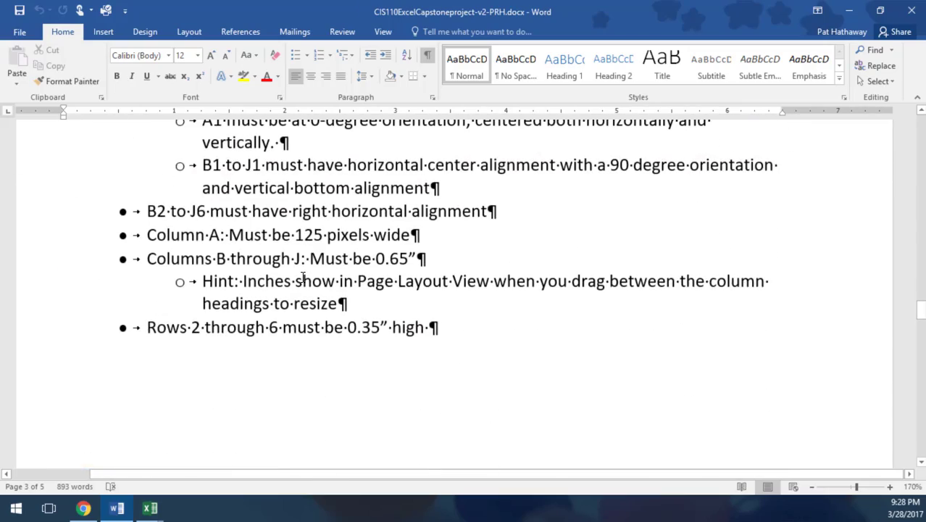
pyautogui.scroll(-2, 302, 277)
pyautogui.scroll(5, 303, 277)
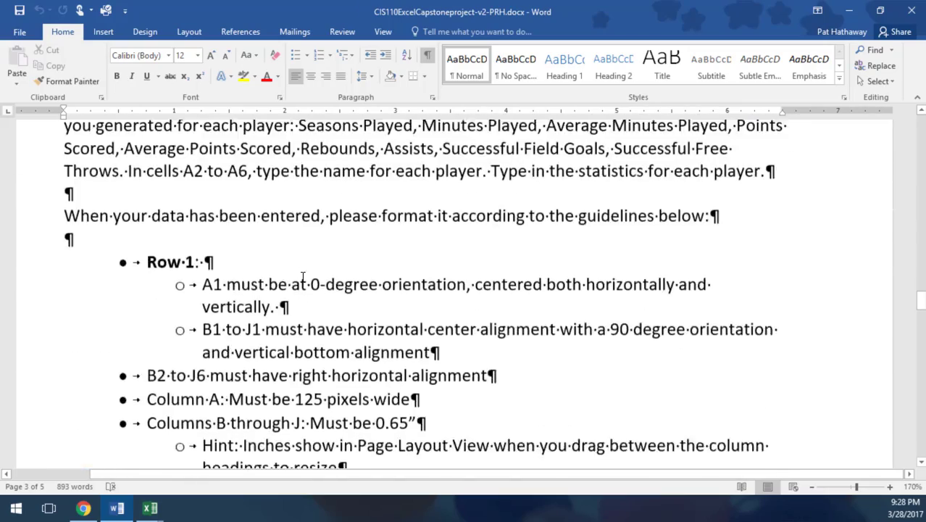
pyautogui.scroll(-1, 303, 277)
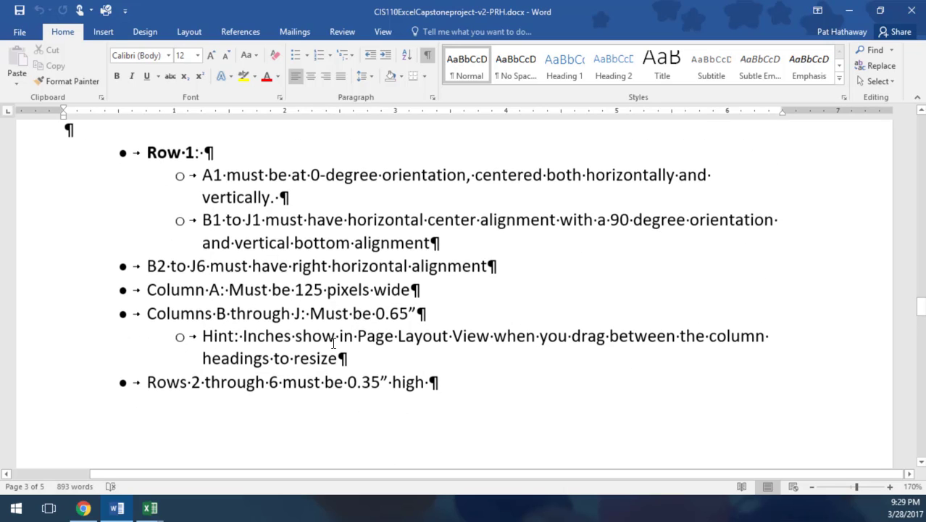
pyautogui.scroll(-6, 334, 343)
pyautogui.scroll(-7, 333, 343)
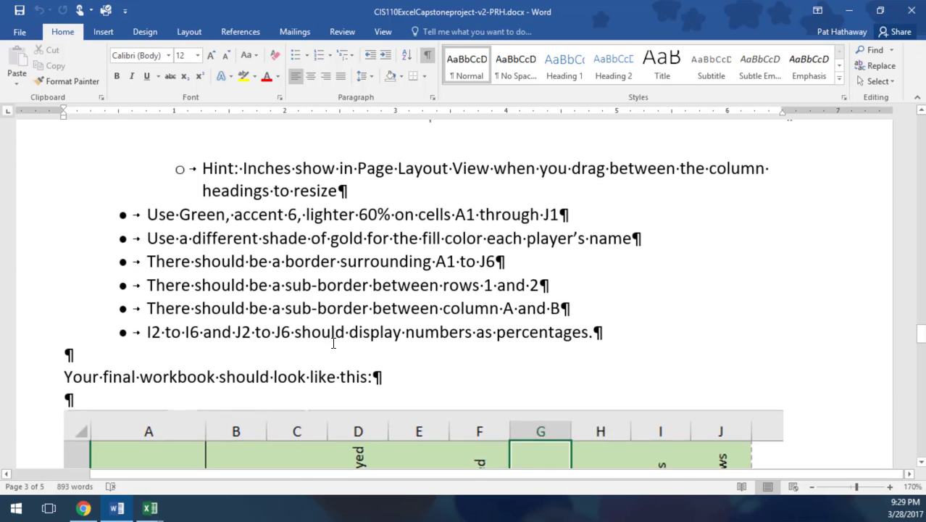
# Step: Read Part three on graphical comparison, covering the required chart types, chart placement and the final worksheet order
pyautogui.scroll(-10, 342, 334)
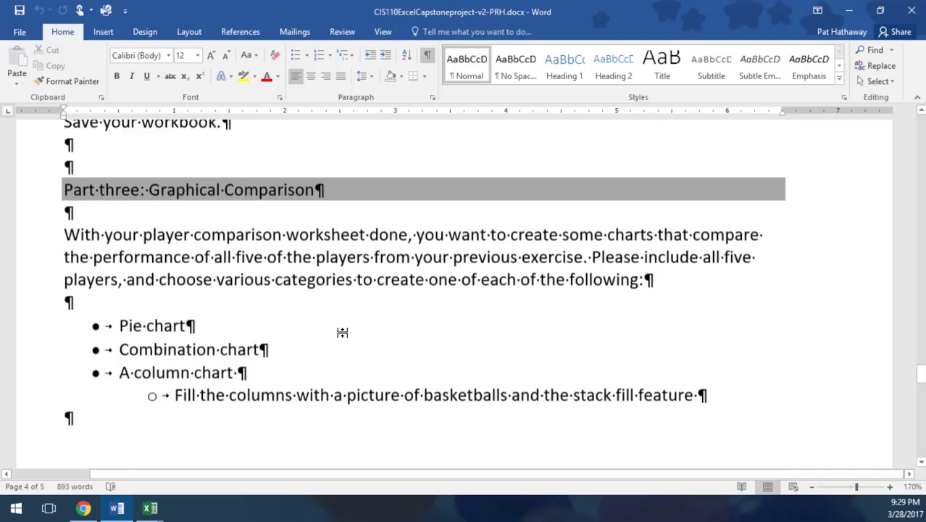
pyautogui.scroll(10, 341, 333)
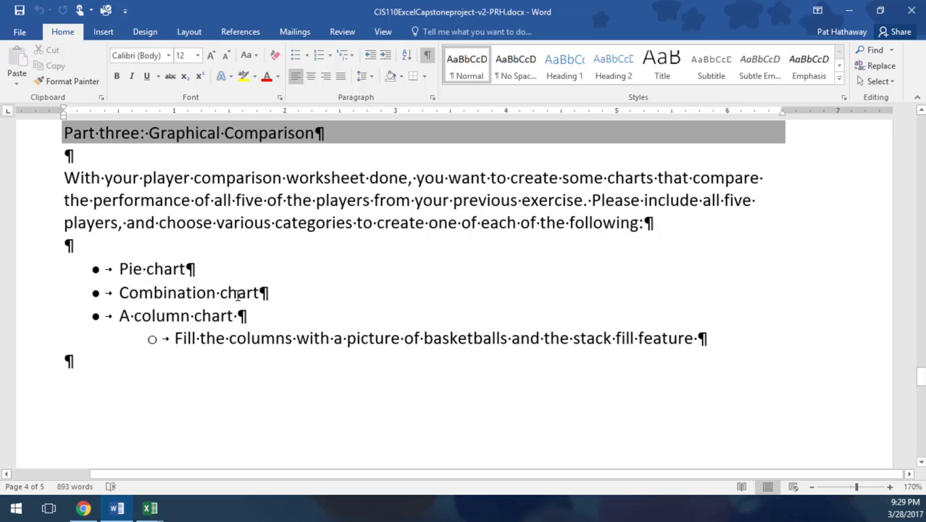
pyautogui.scroll(-4, 249, 287)
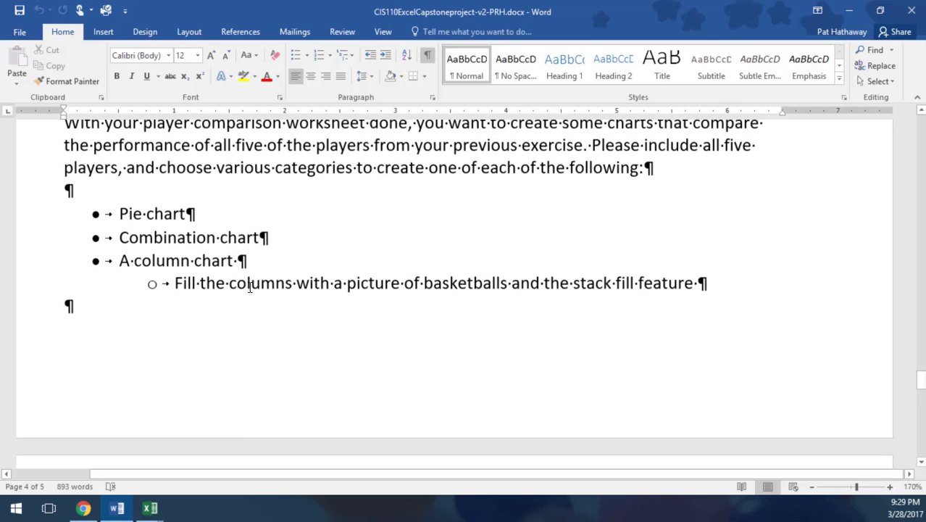
pyautogui.scroll(1, 250, 287)
pyautogui.scroll(2, 249, 287)
pyautogui.scroll(-8, 315, 242)
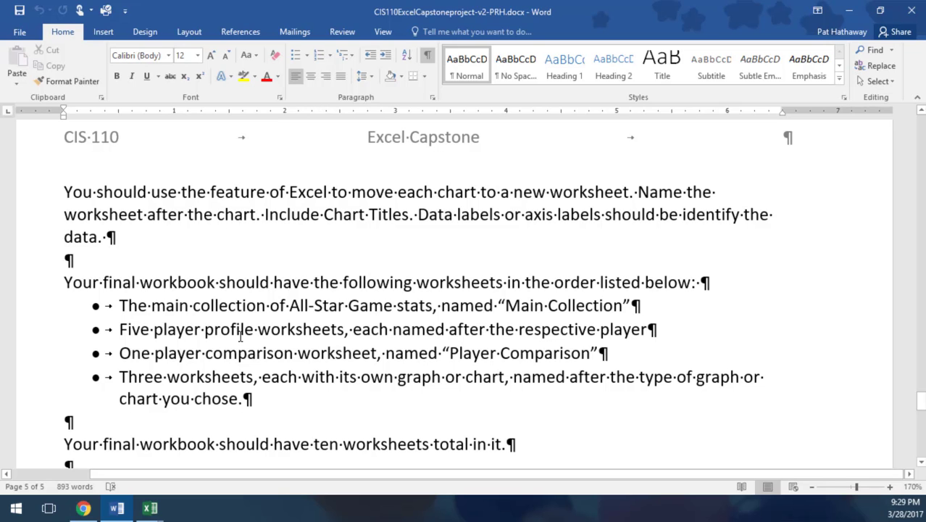
# Step: Go back to the player comparison section and review its sample table and the row 1 formatting guidelines
pyautogui.scroll(10, 241, 333)
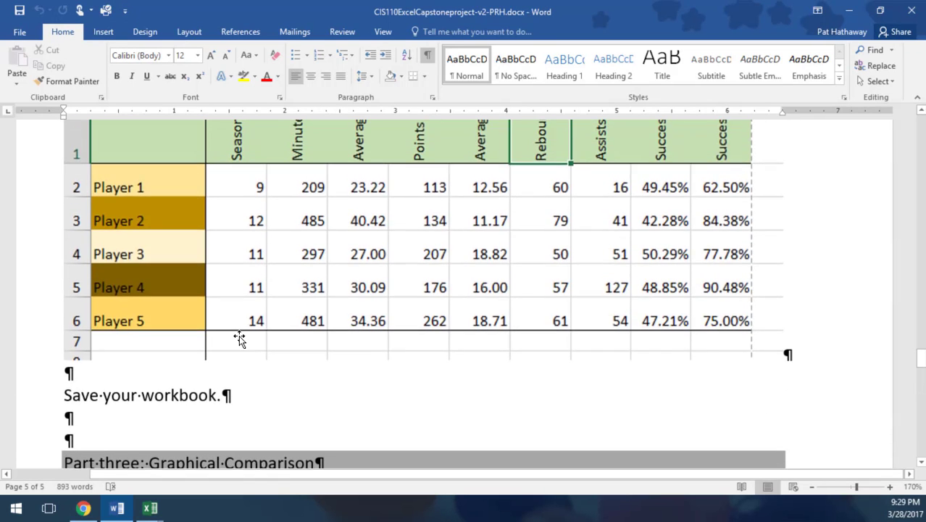
pyautogui.scroll(8, 240, 339)
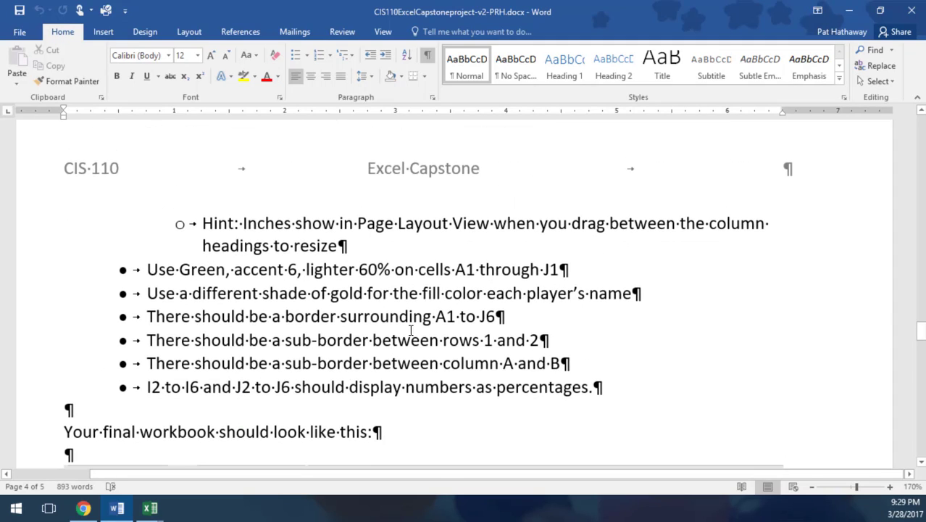
pyautogui.scroll(7, 387, 312)
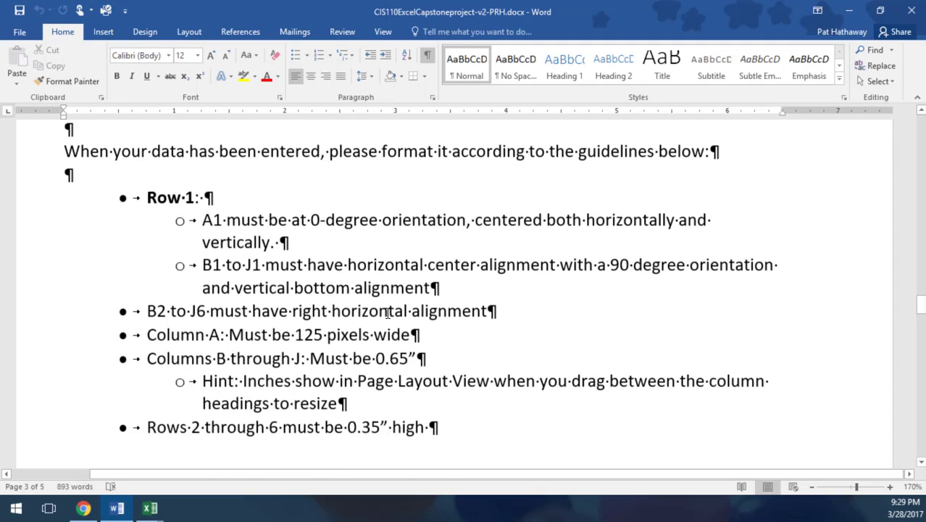
pyautogui.scroll(1, 387, 312)
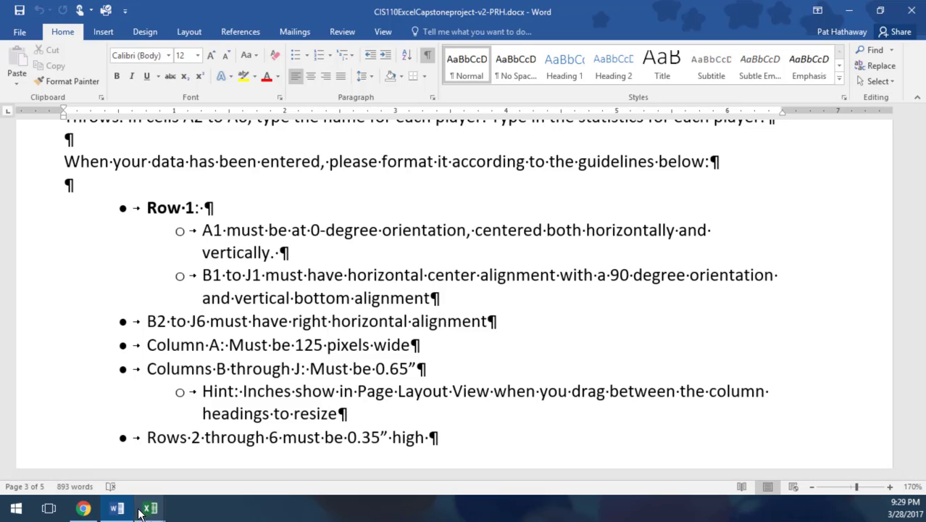
# Step: Switch to the completed capstone workbook in Excel and examine the statistics grid on the Magic Johnson sheet
pyautogui.moveTo(148, 511)
pyautogui.click(143, 458)
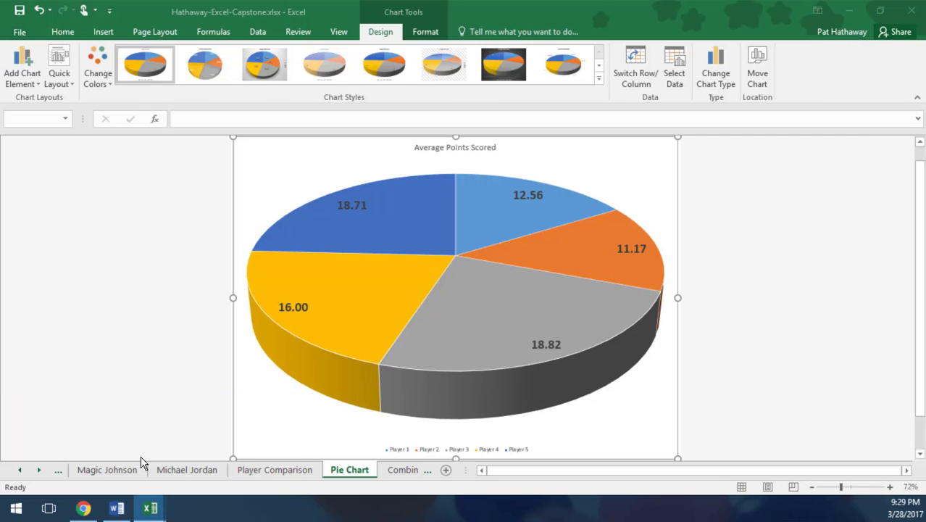
pyautogui.click(101, 470)
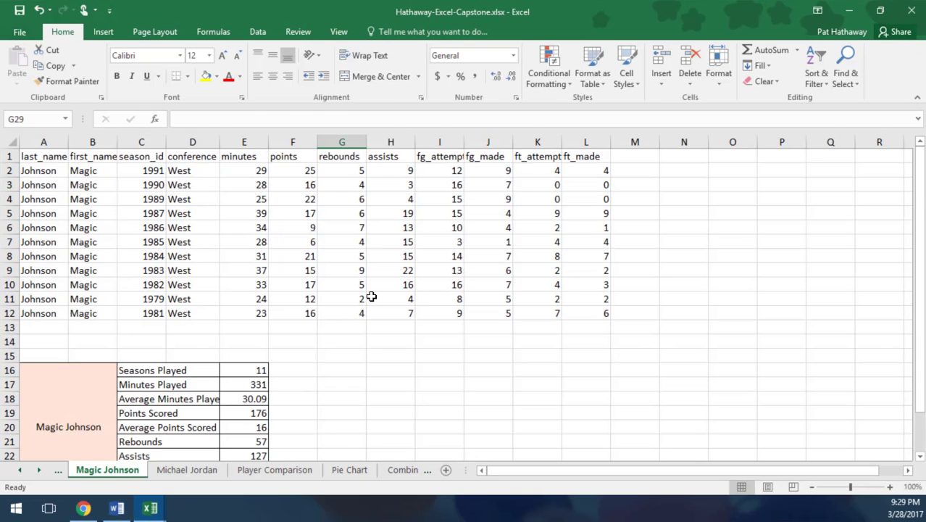
pyautogui.scroll(-2, 371, 297)
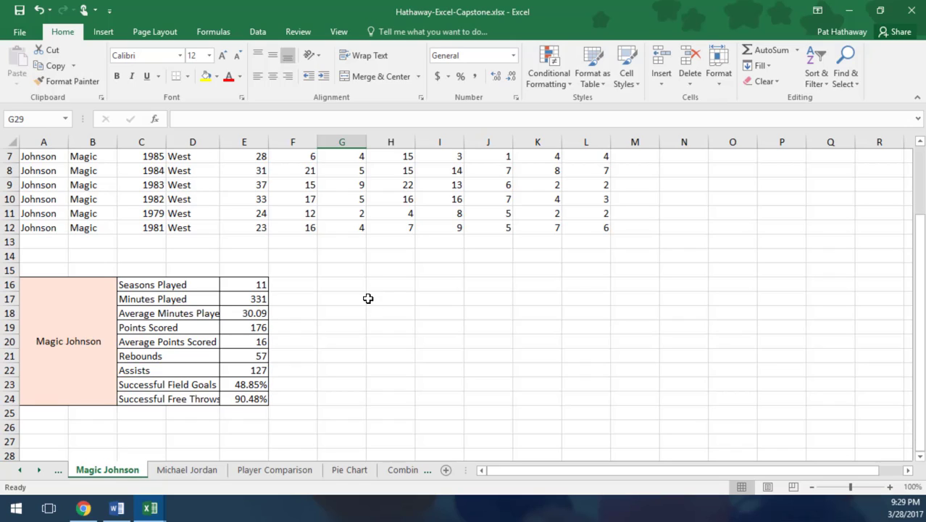